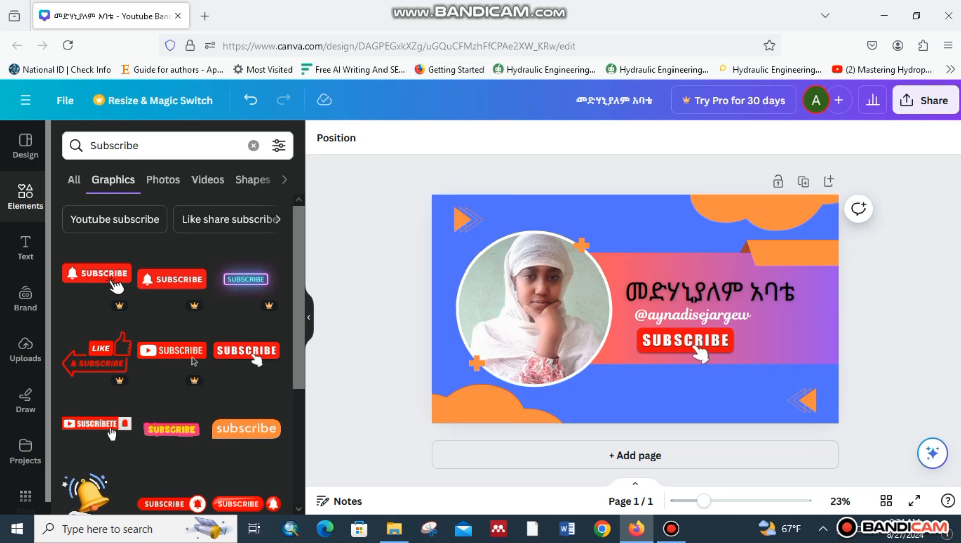
Open a new blank Firefox tab beside the finished Canva banner design.
key(ctrl+t)
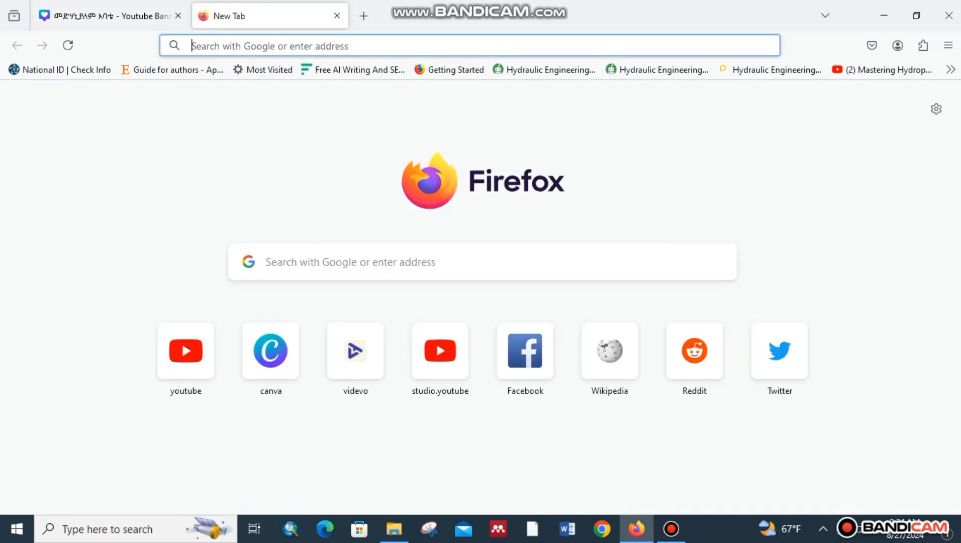
Open the Canva home page from the new tab page's canva shortcut.
click(271, 350)
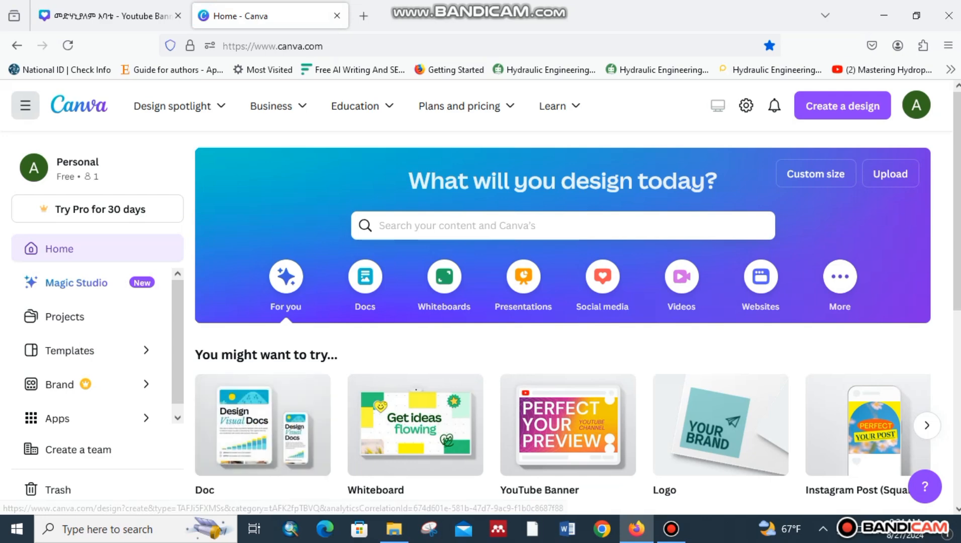
Browse the suggested design types and create a blank YouTube Banner design.
click(842, 106)
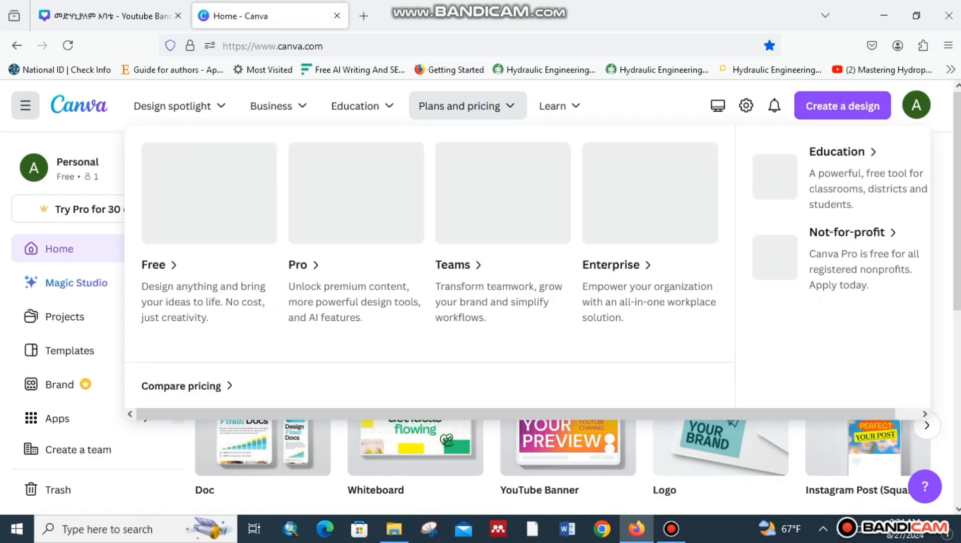
click(459, 106)
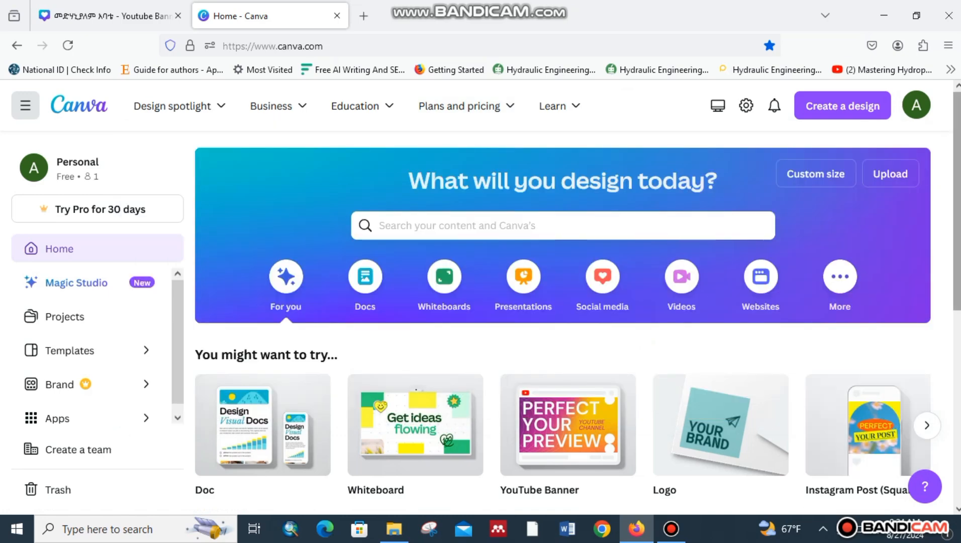
scroll(573, 322, down, 2)
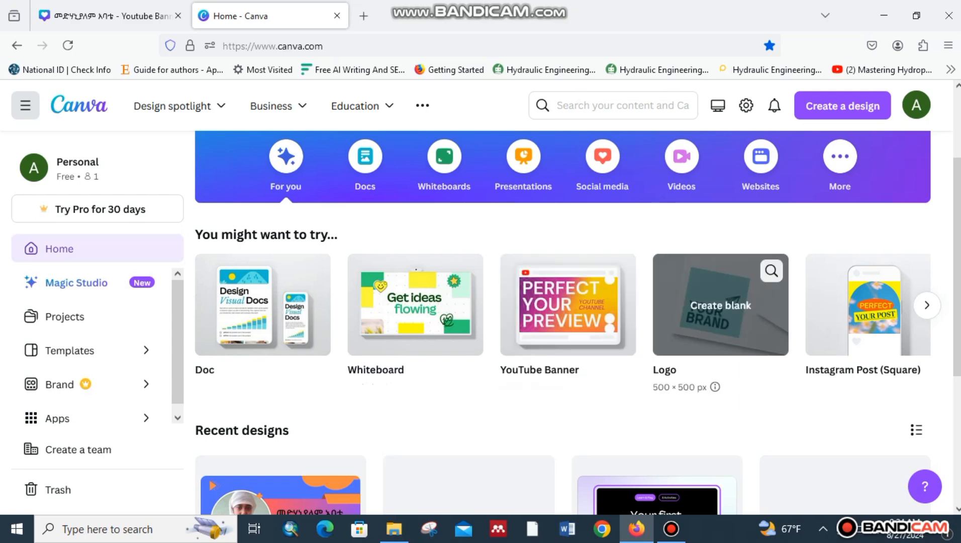
click(926, 305)
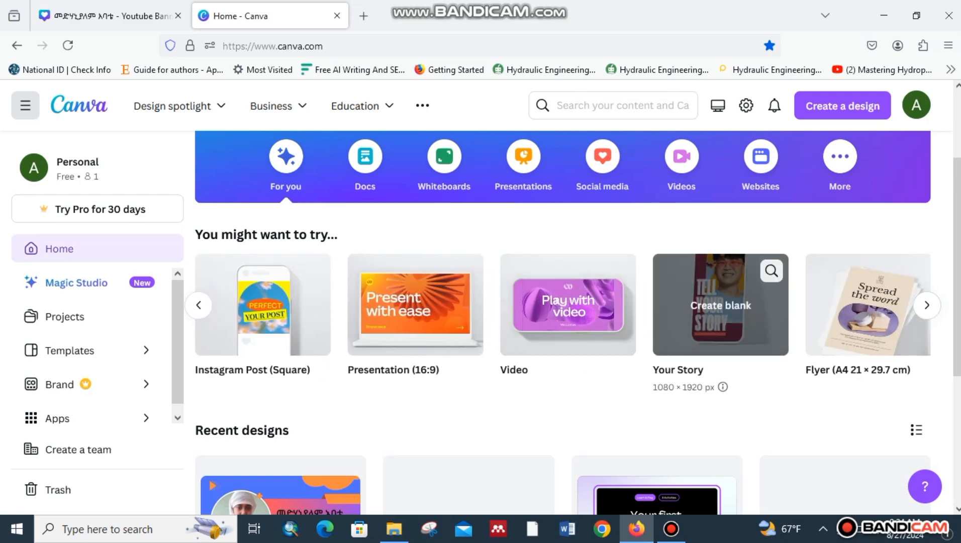
click(926, 305)
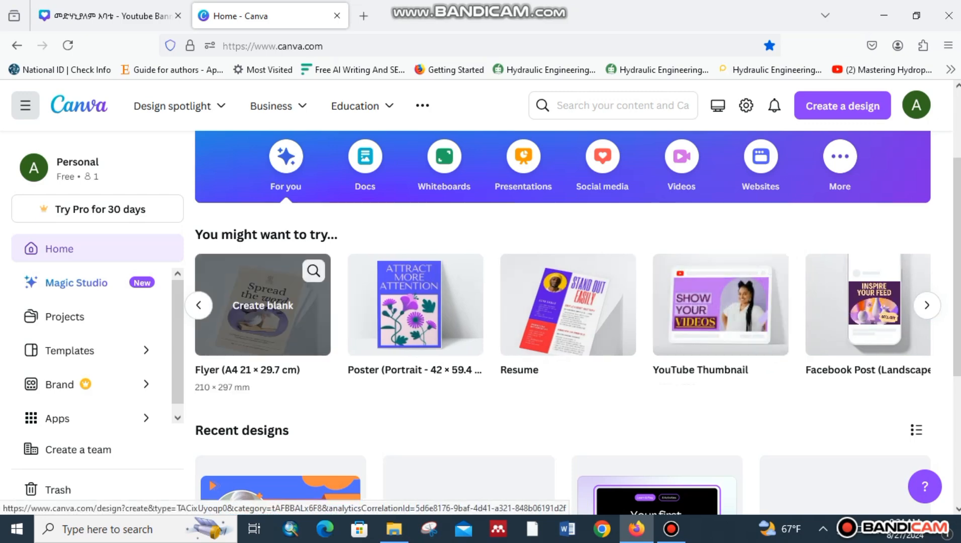
click(199, 305)
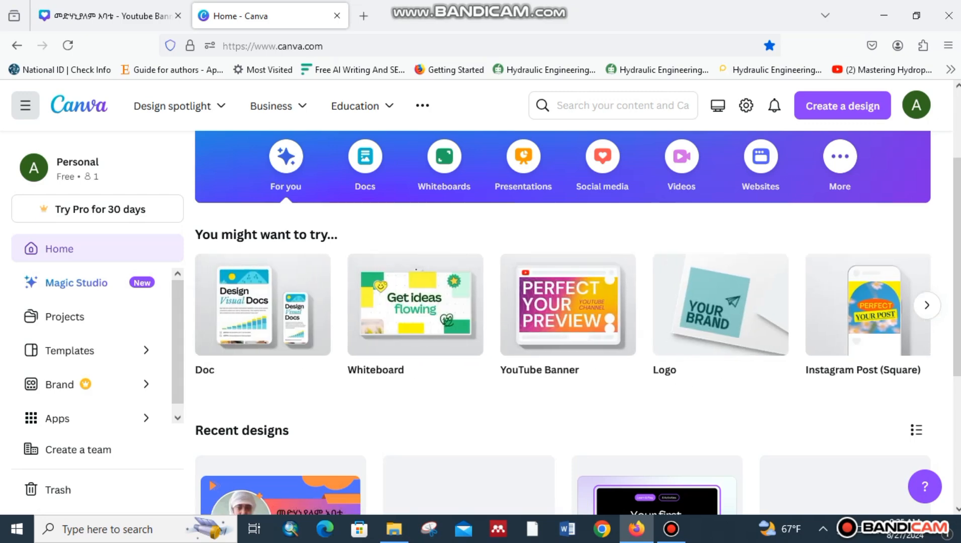
click(567, 302)
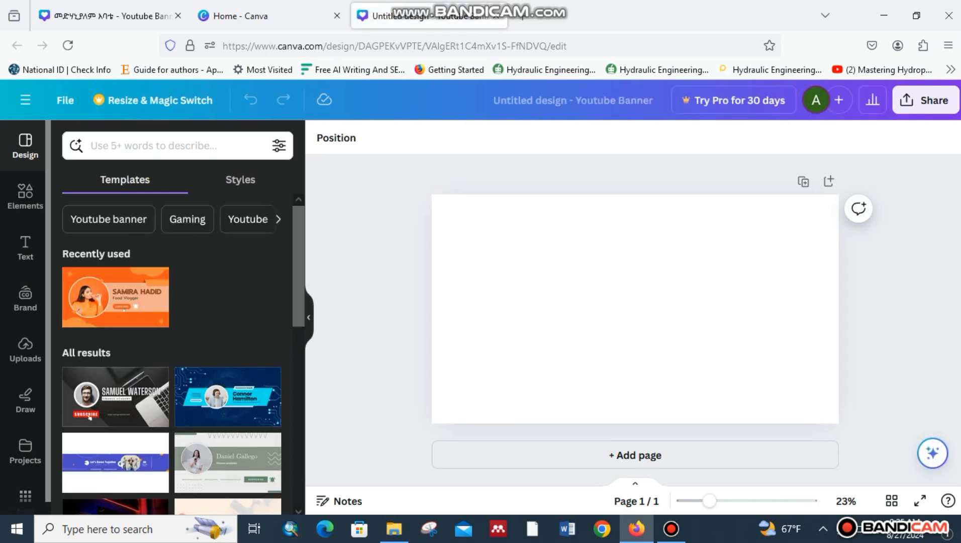
Apply the recently used Orange and White Geometric Food Vlogger template, checking the earlier banner for reference.
scroll(171, 352, down, 10)
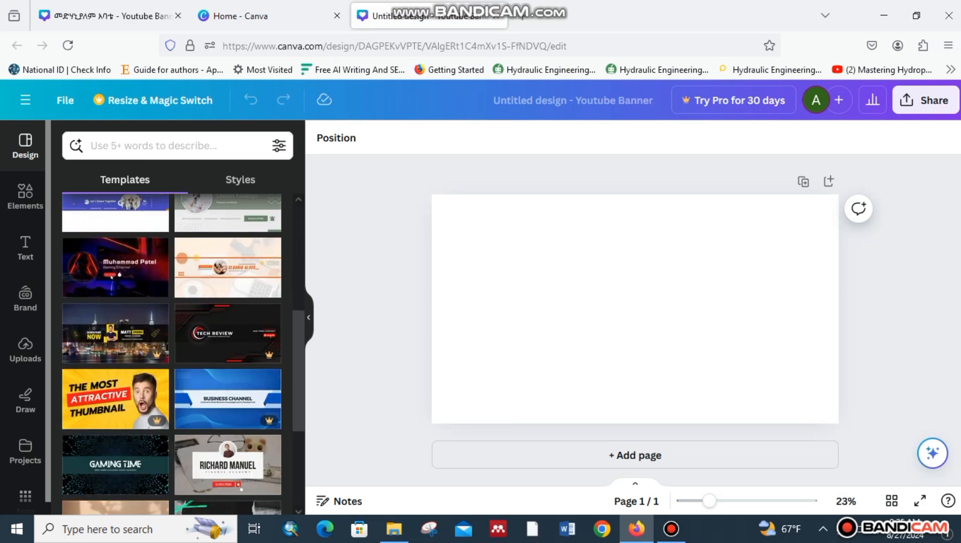
scroll(171, 352, up, 10)
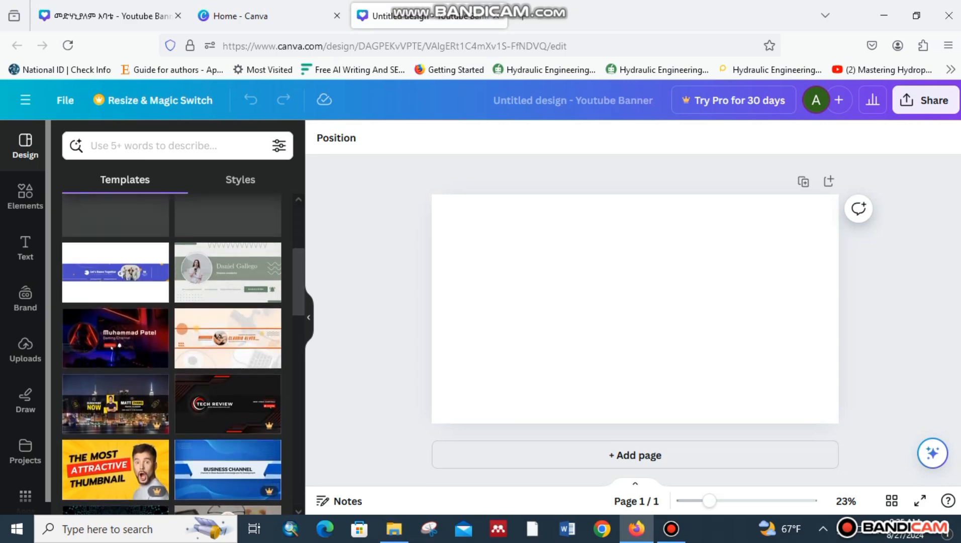
click(115, 296)
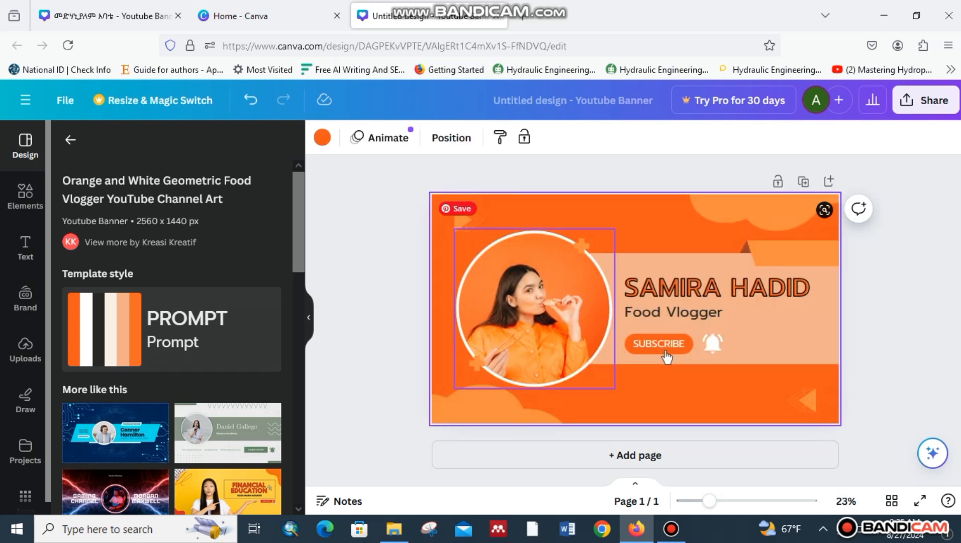
key(ctrl+Tab)
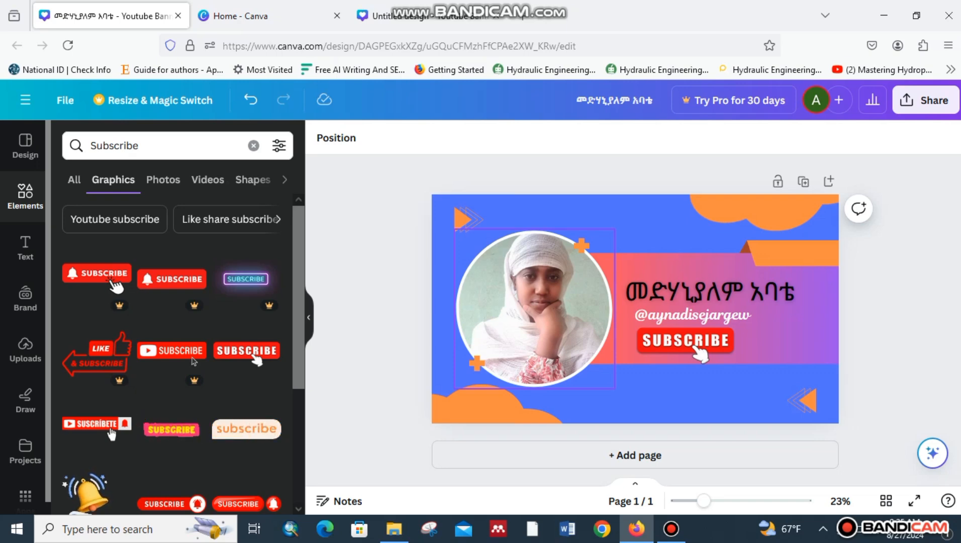
click(432, 15)
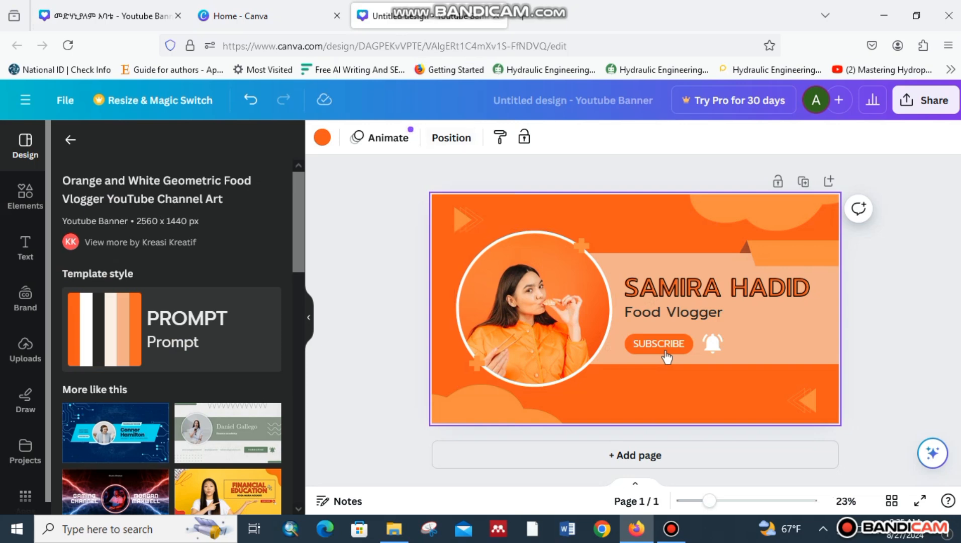
Place the uploaded portrait photo into the circular frame.
click(25, 348)
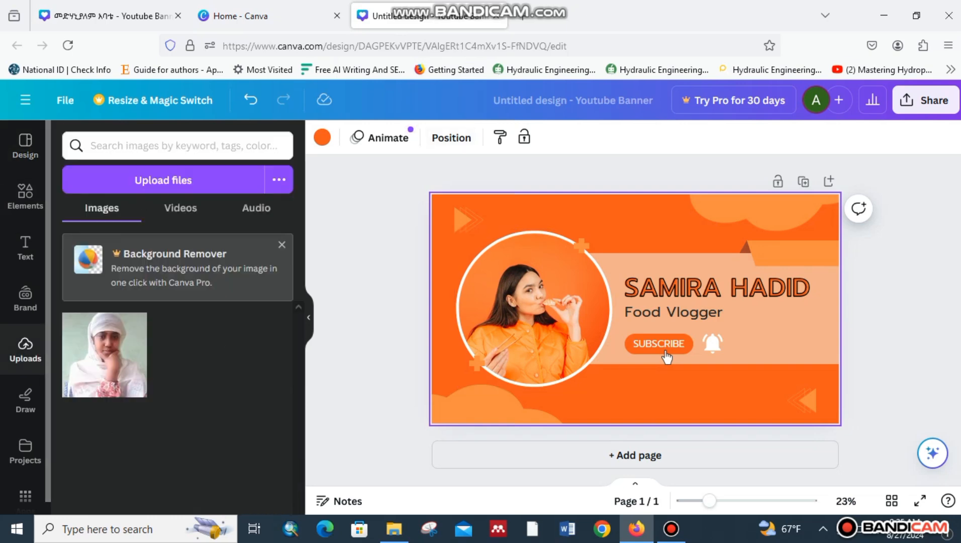
drag(104, 355, 525, 326)
drag(667, 357, 667, 357)
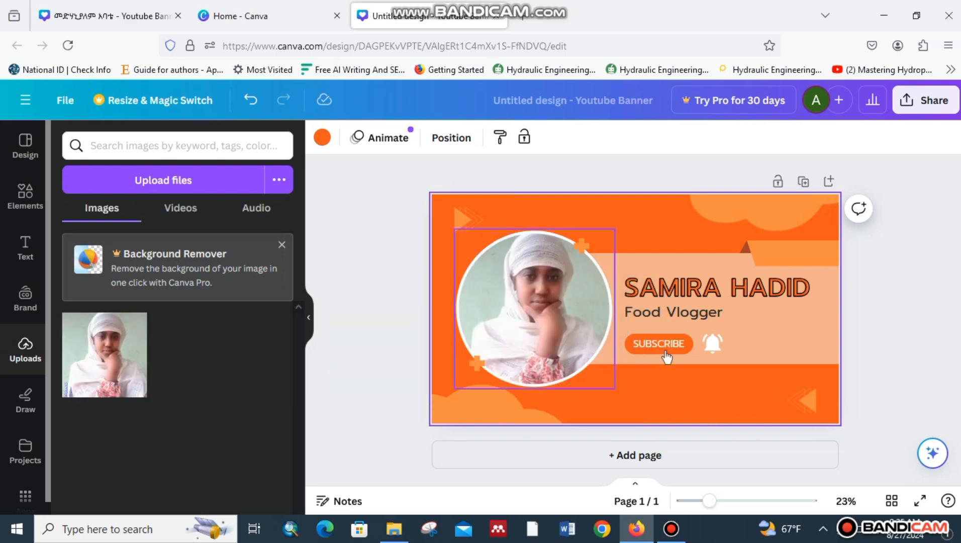
Replace the title with the pasted Amharic name and the subtitle with the channel handle on one line.
key(Return)
key(Return)
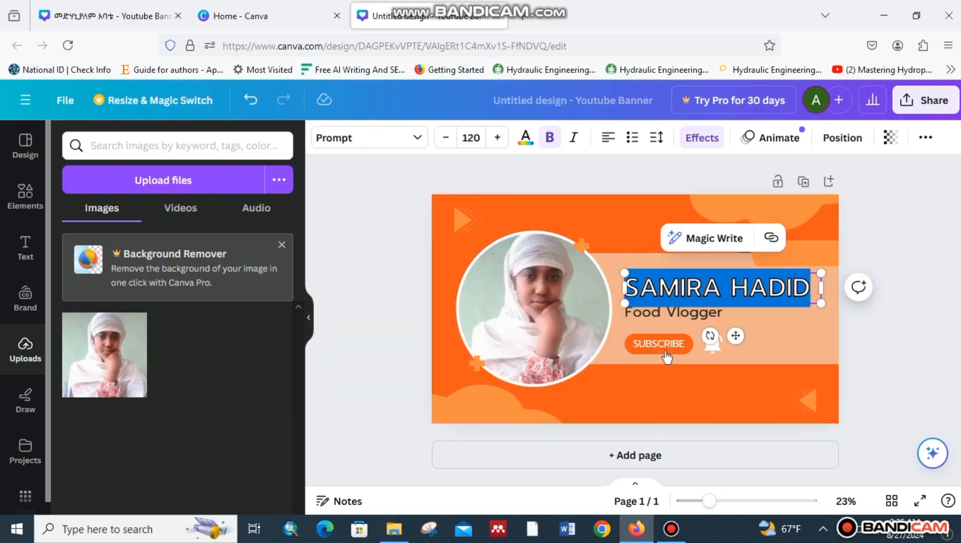
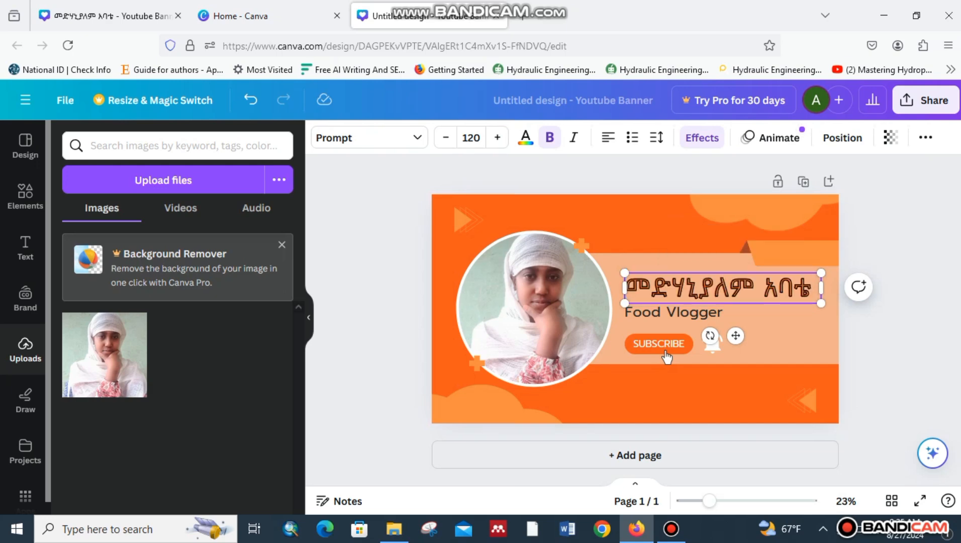
key(Tab)
key(Return)
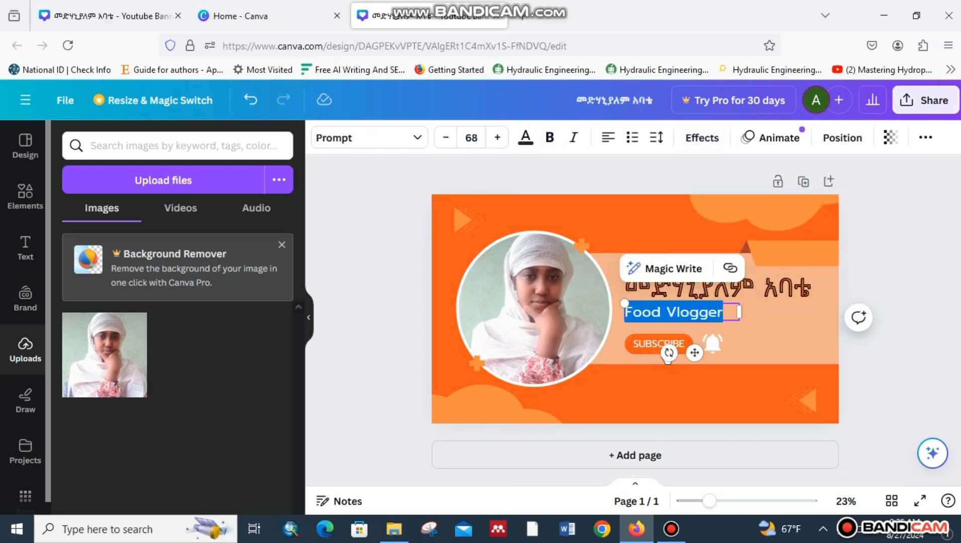
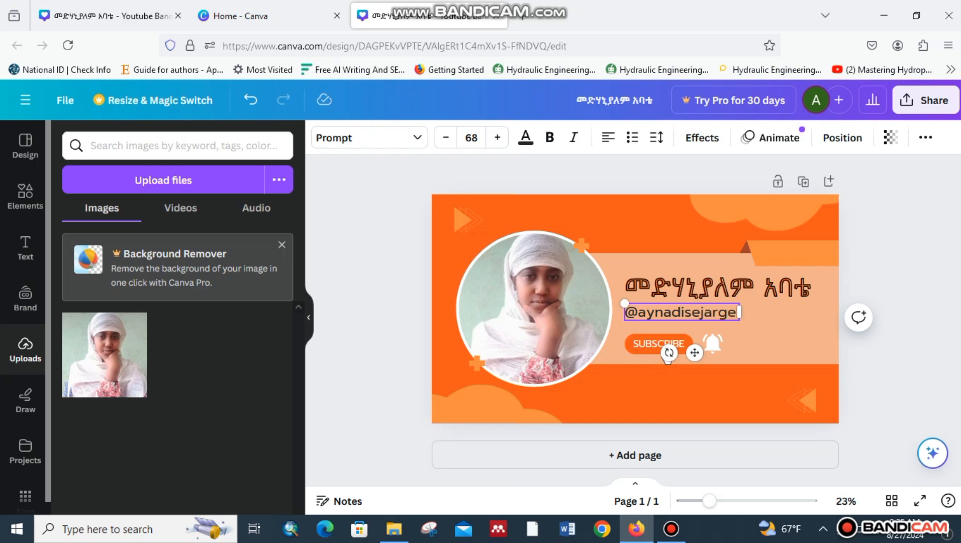
key(Return)
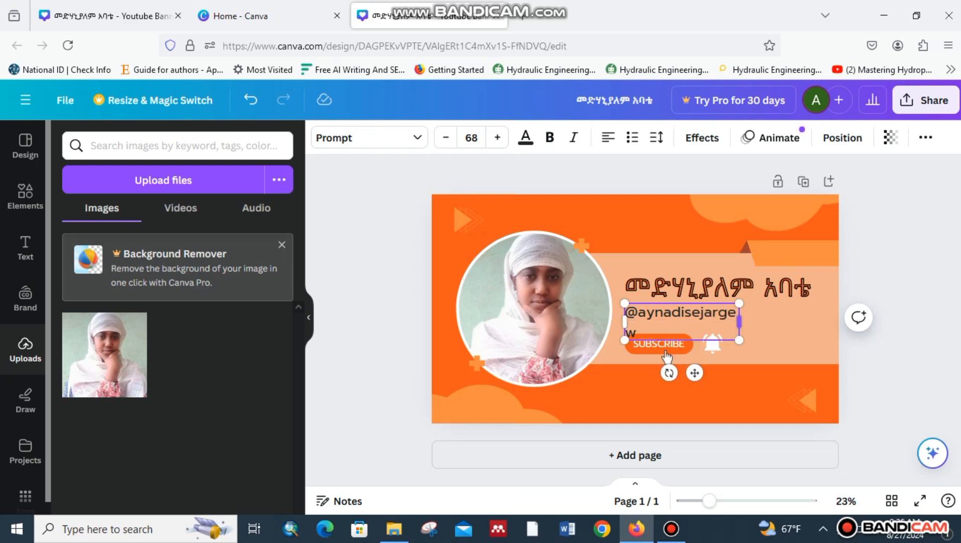
drag(738, 321, 801, 313)
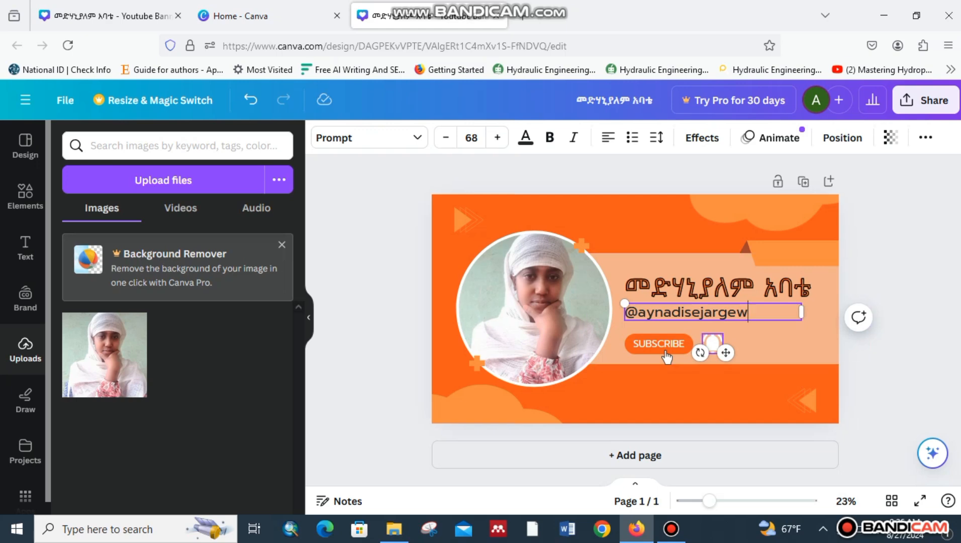
Select the orange SUBSCRIBE button shape.
click(666, 356)
click(667, 357)
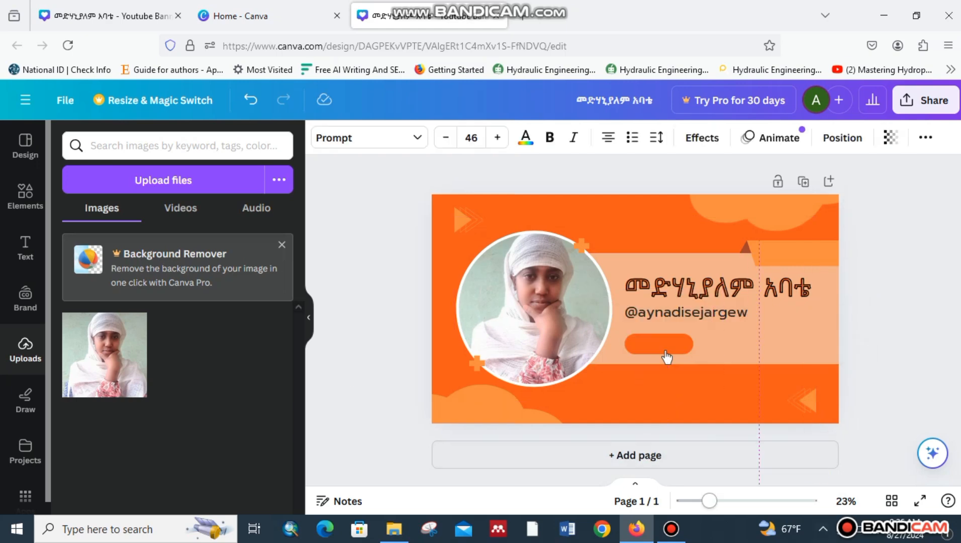
click(666, 357)
Delete the orange pill and try placing a hand SUBSCRIBE graphic from Elements, then remove it.
key(Delete)
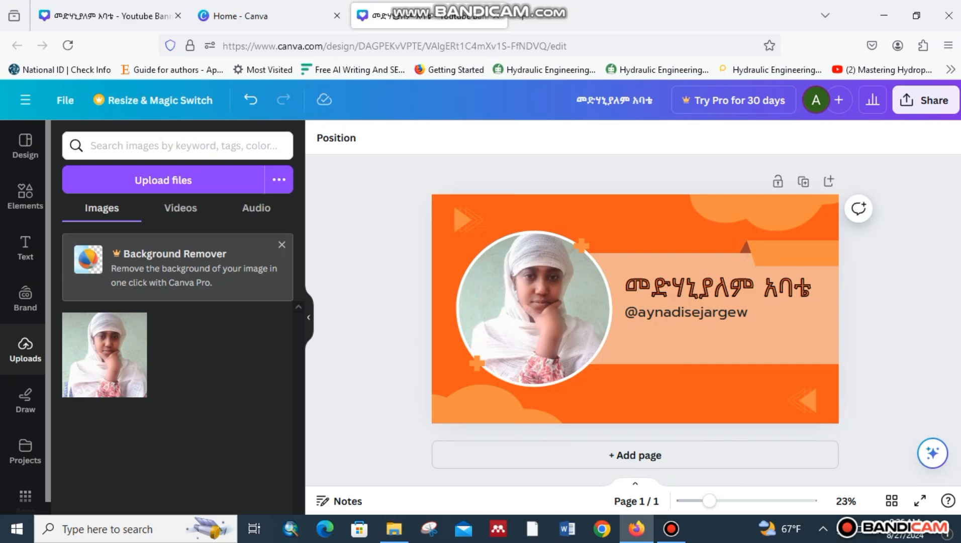
click(25, 196)
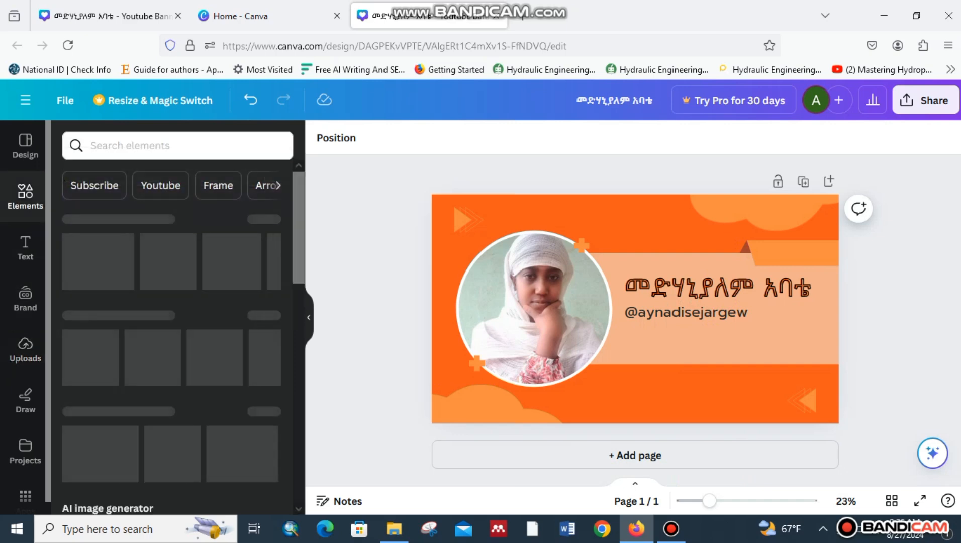
click(94, 185)
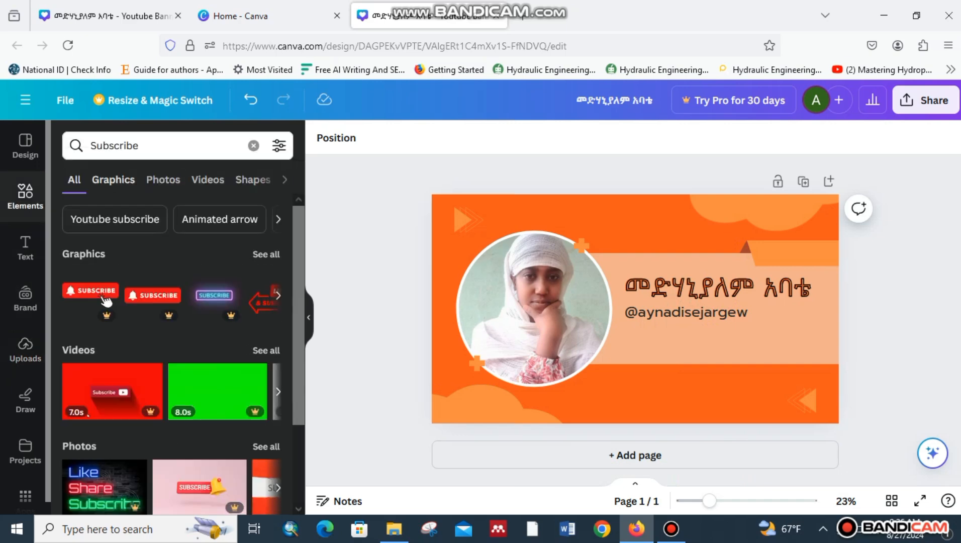
click(266, 253)
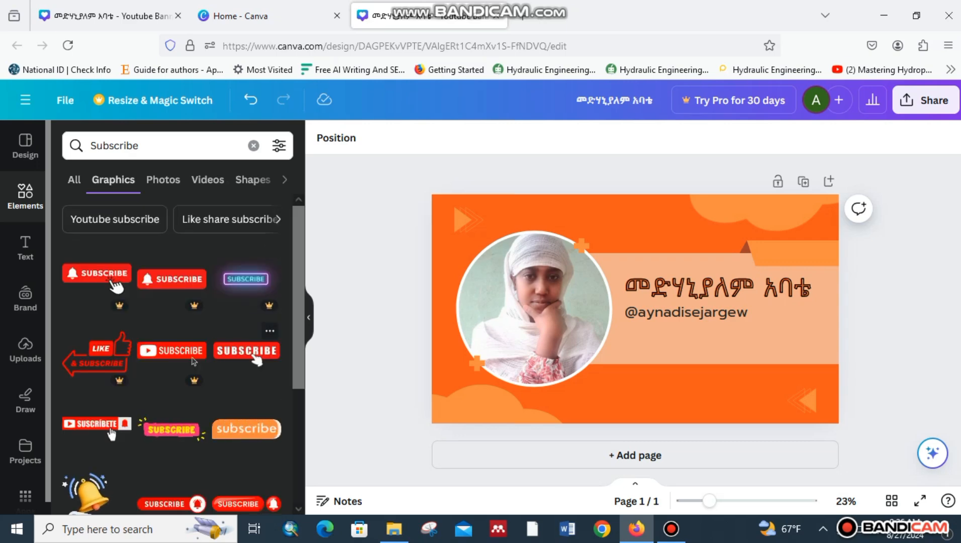
drag(247, 351, 654, 382)
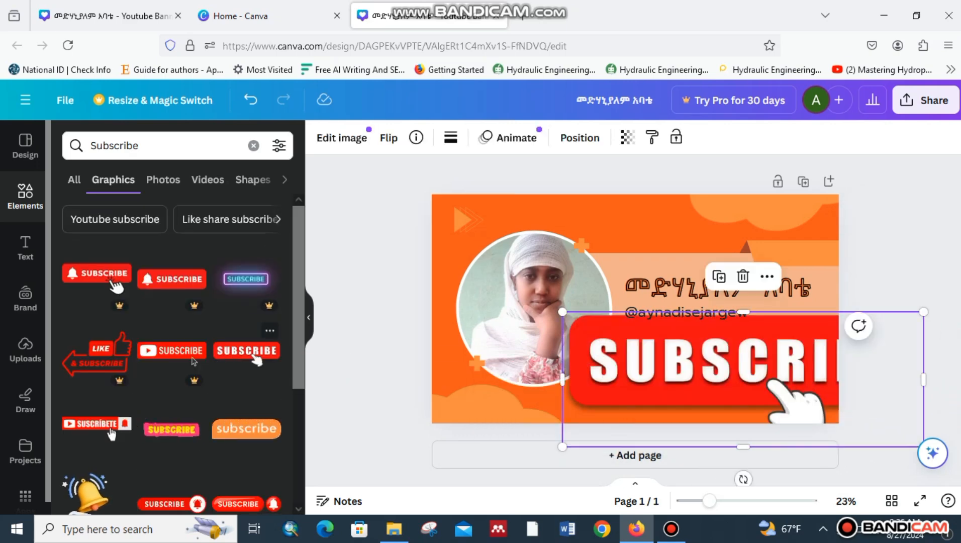
drag(923, 379, 847, 380)
drag(703, 361, 704, 508)
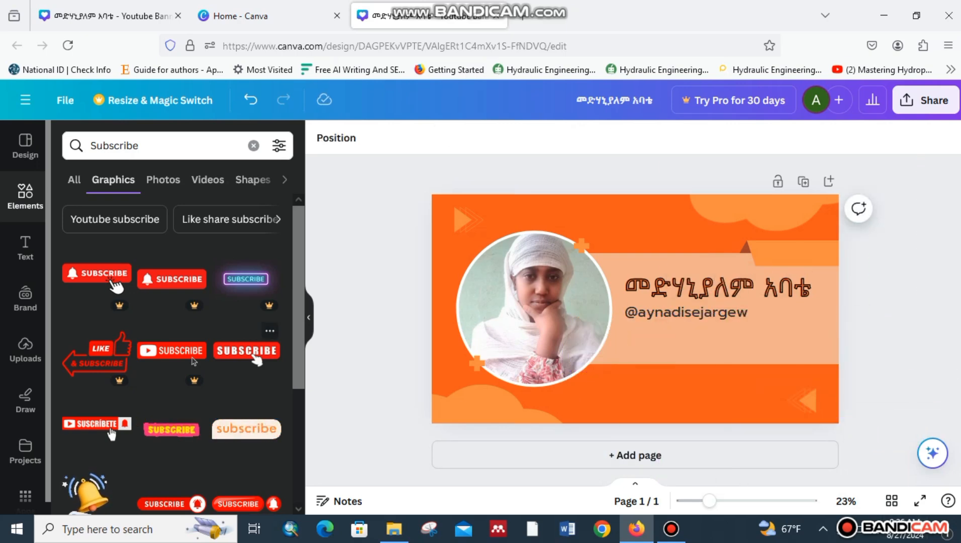
Re-add the hand SUBSCRIBE graphic, shrink it and line it up beneath the handle.
drag(246, 350, 703, 242)
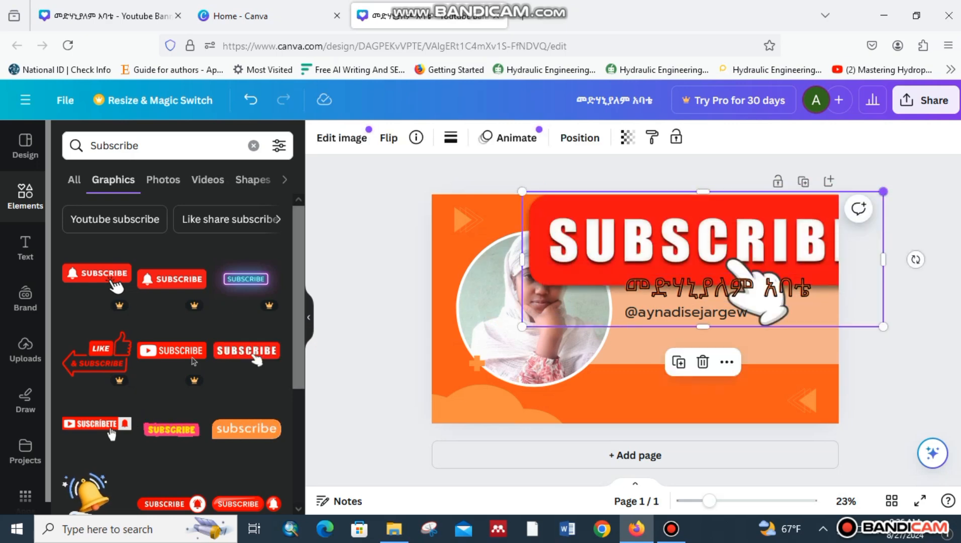
drag(883, 191, 678, 268)
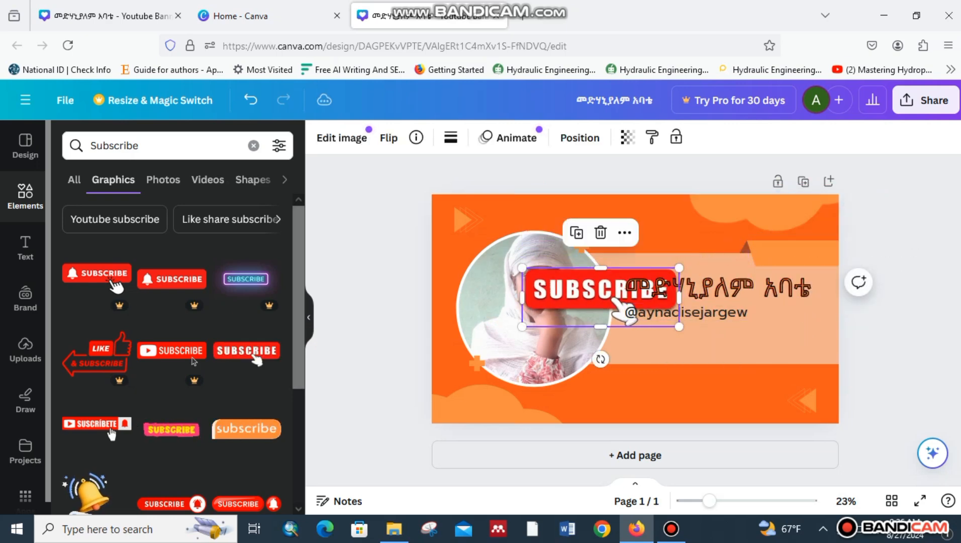
drag(600, 297, 688, 354)
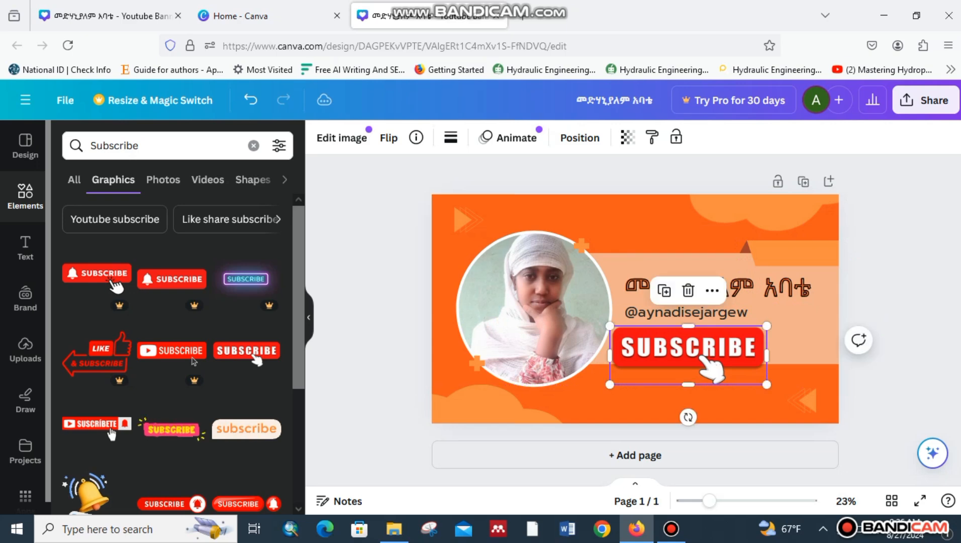
drag(766, 384, 718, 366)
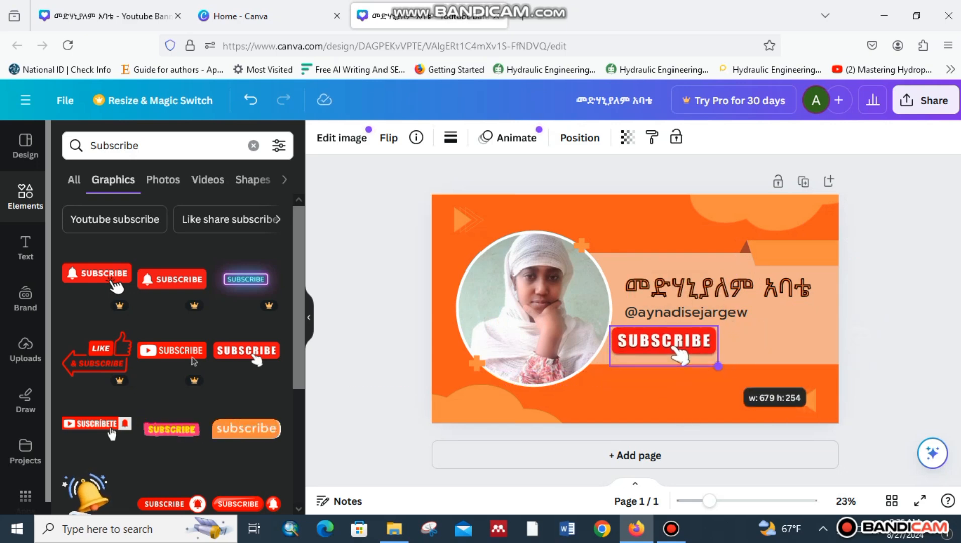
drag(668, 346, 686, 345)
key(Escape)
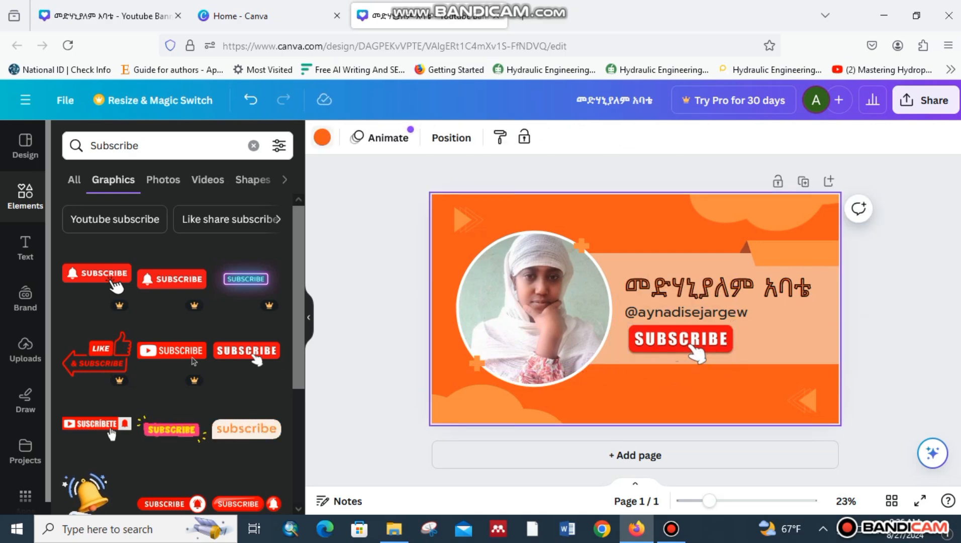
click(322, 136)
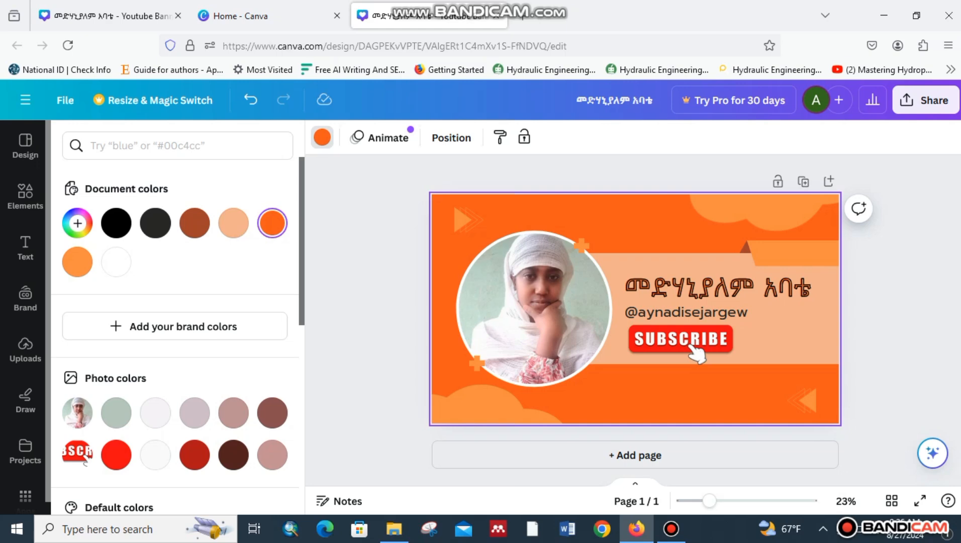
Turn the banner background blue and set the channel handle in the Magnolia Script font.
scroll(176, 326, down, 4)
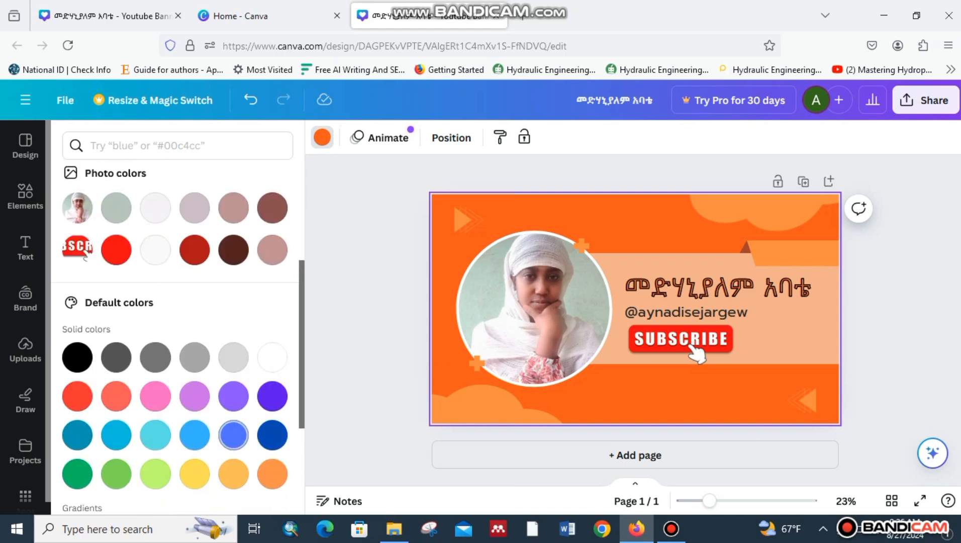
click(233, 434)
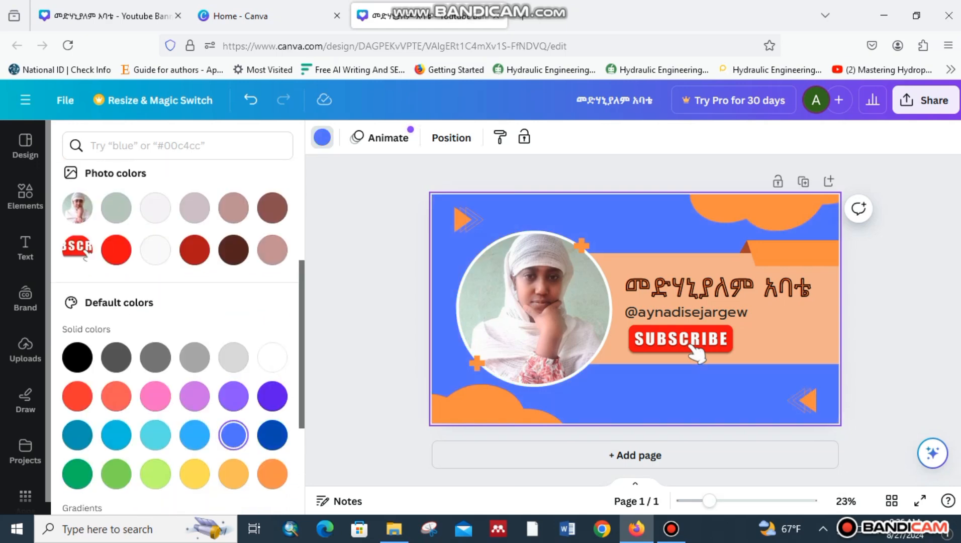
click(716, 287)
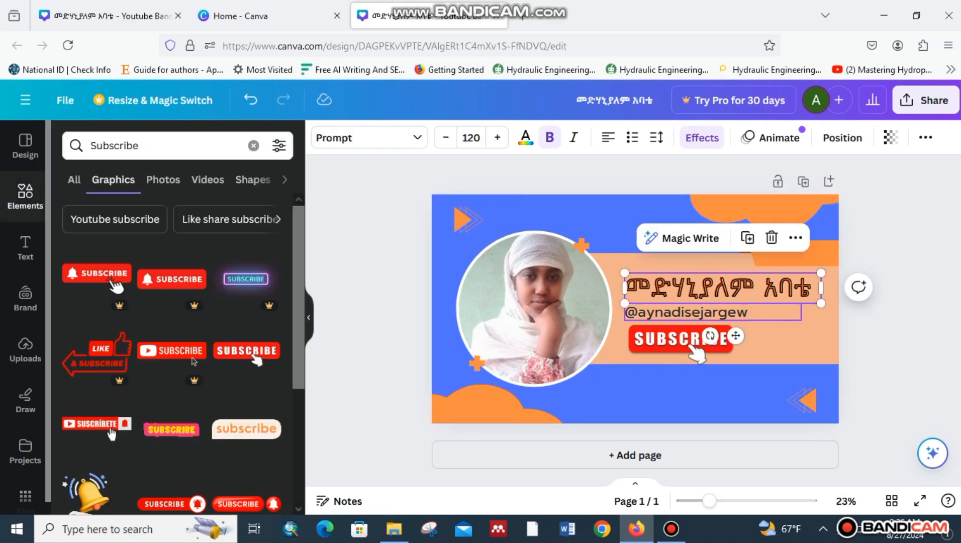
click(686, 311)
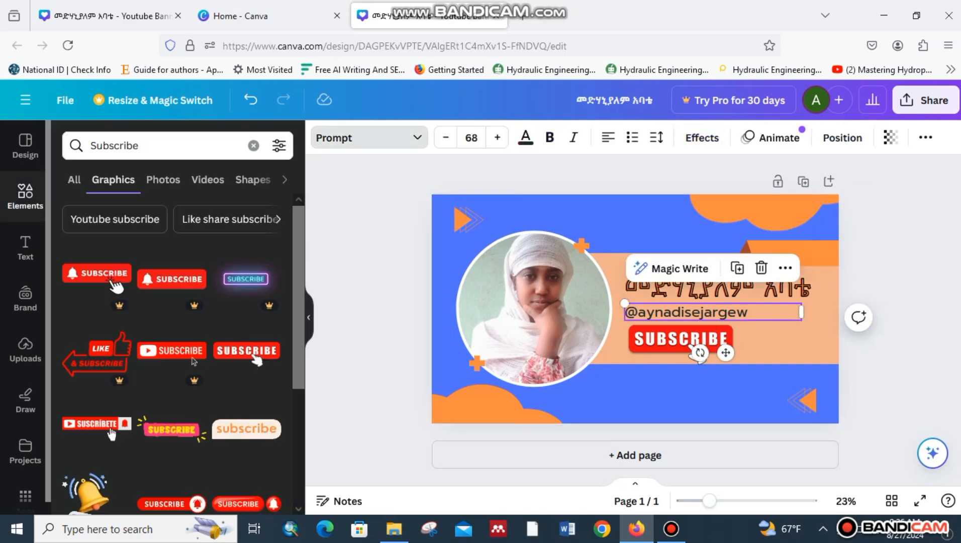
click(369, 137)
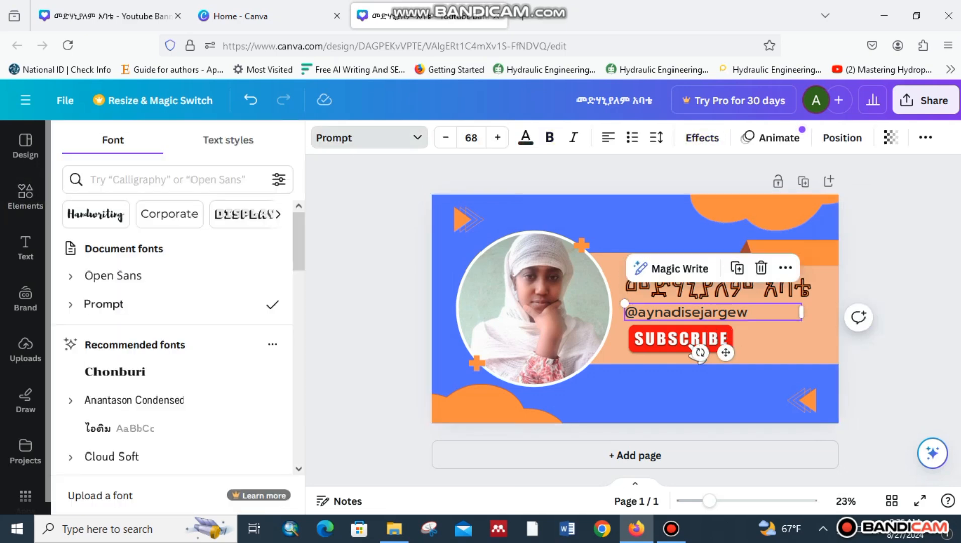
scroll(171, 346, down, 1)
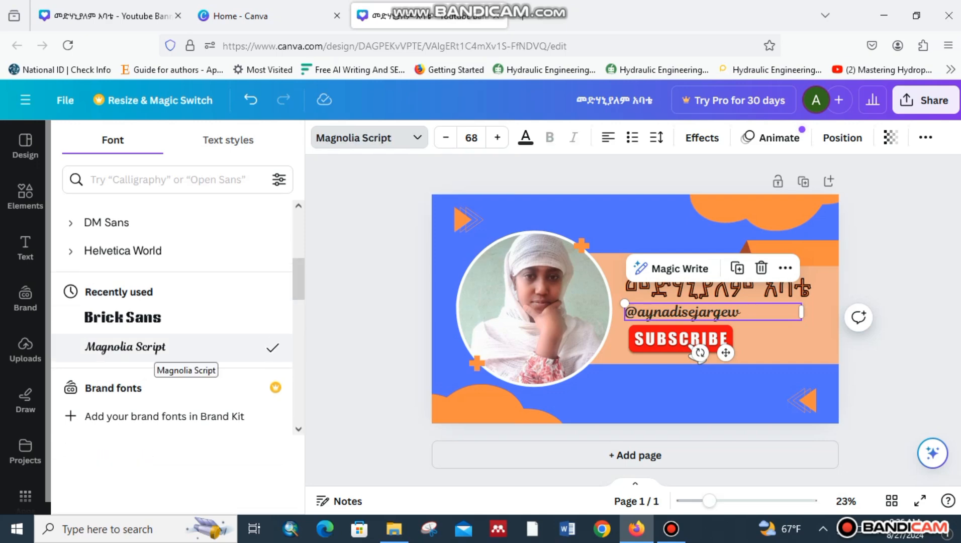
click(697, 352)
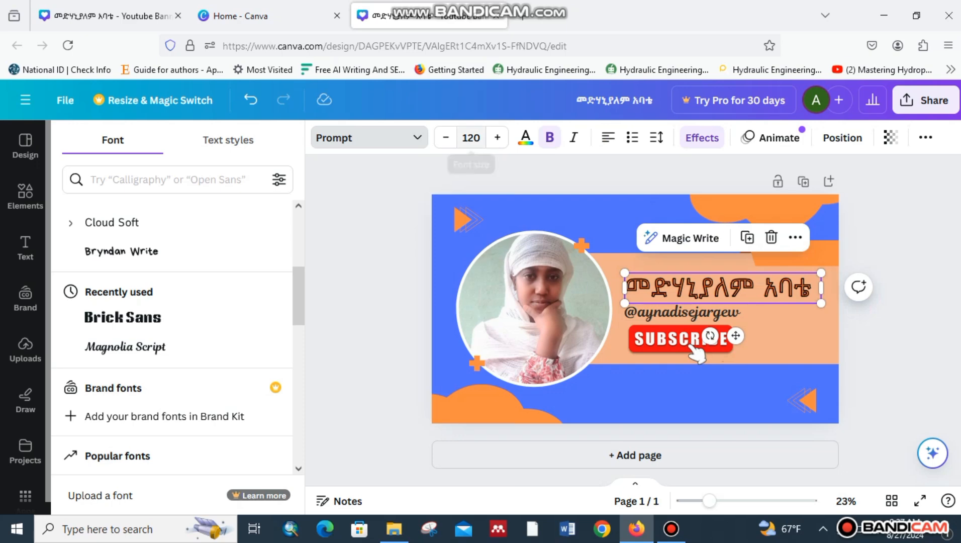
click(702, 137)
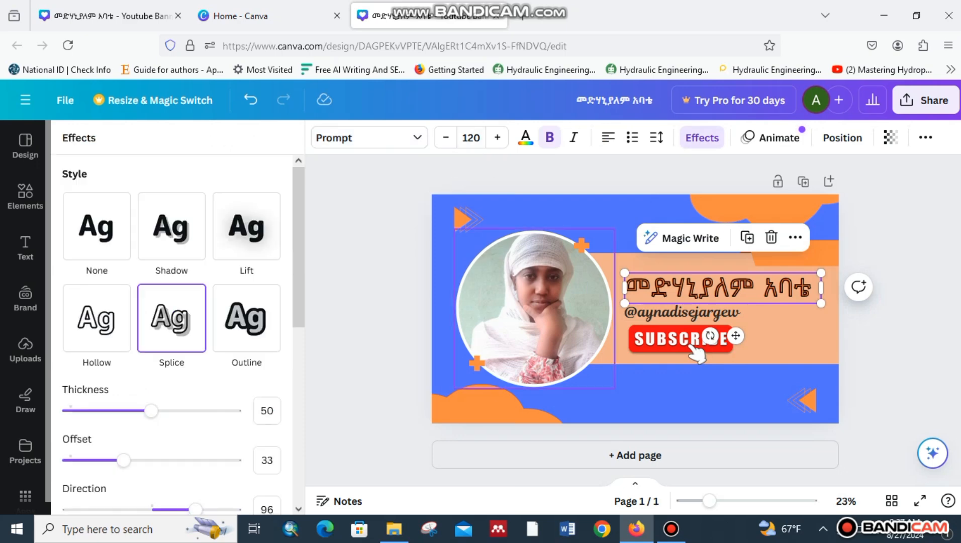
click(247, 226)
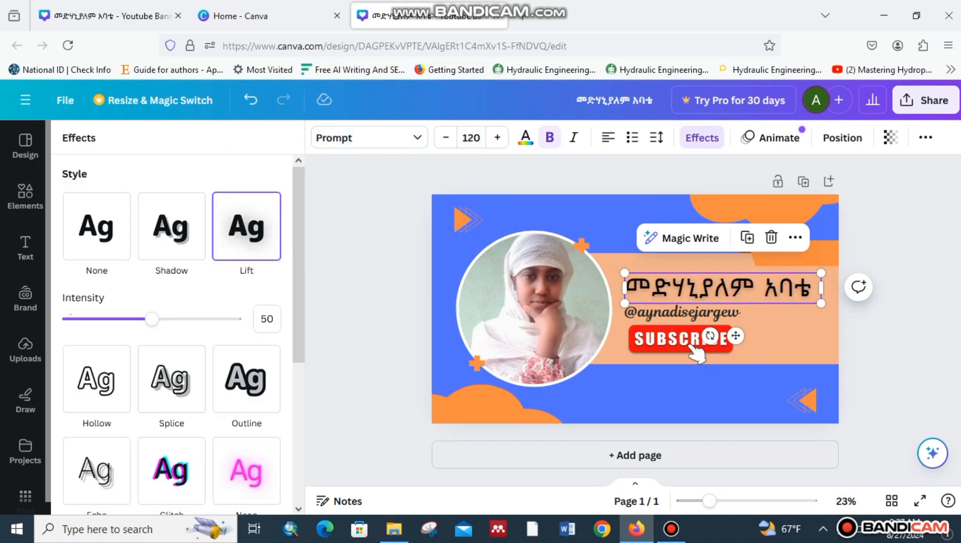
click(25, 196)
key(Escape)
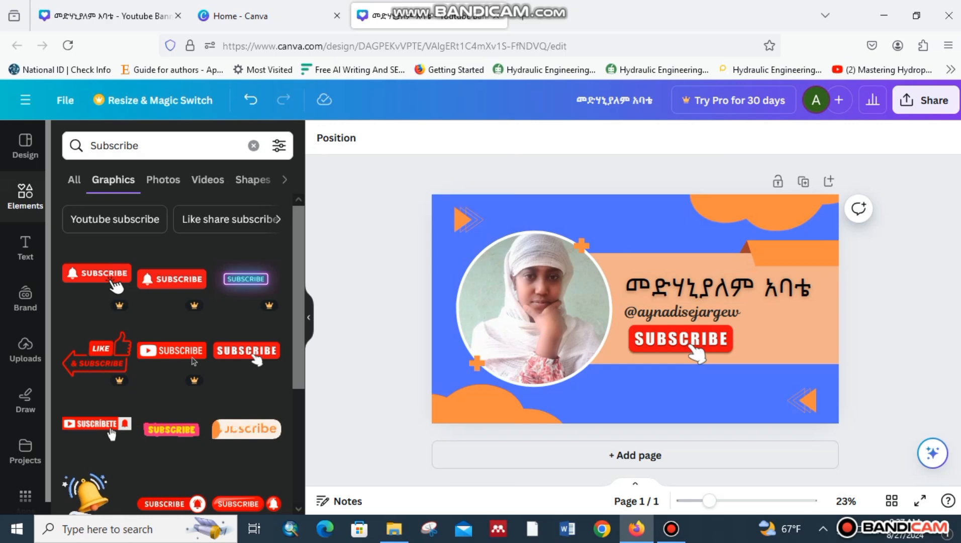
click(105, 15)
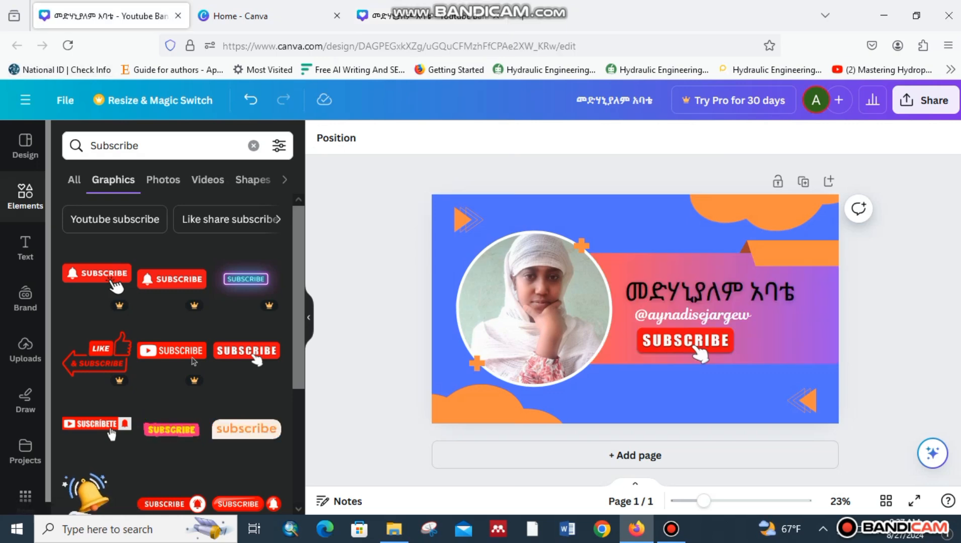
key(ctrl+Tab)
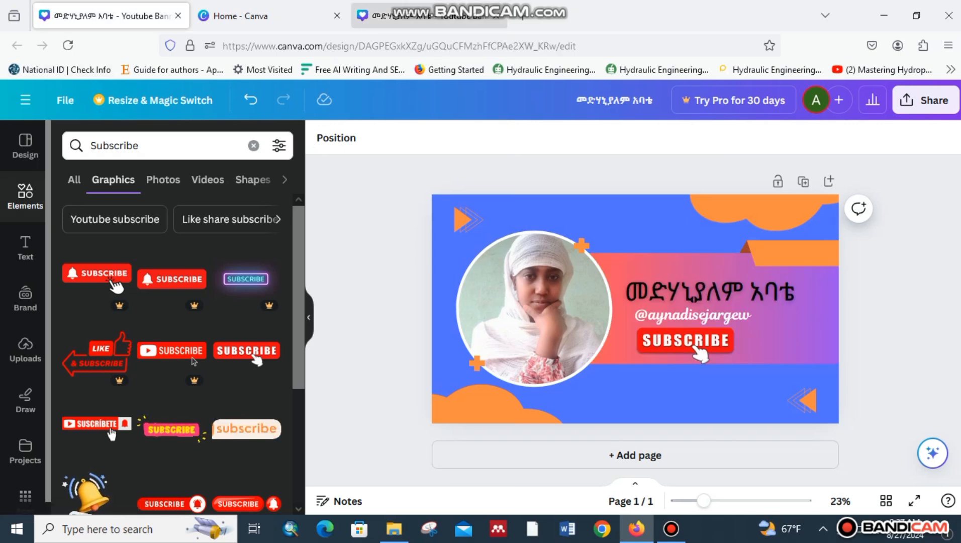
click(681, 312)
click(718, 287)
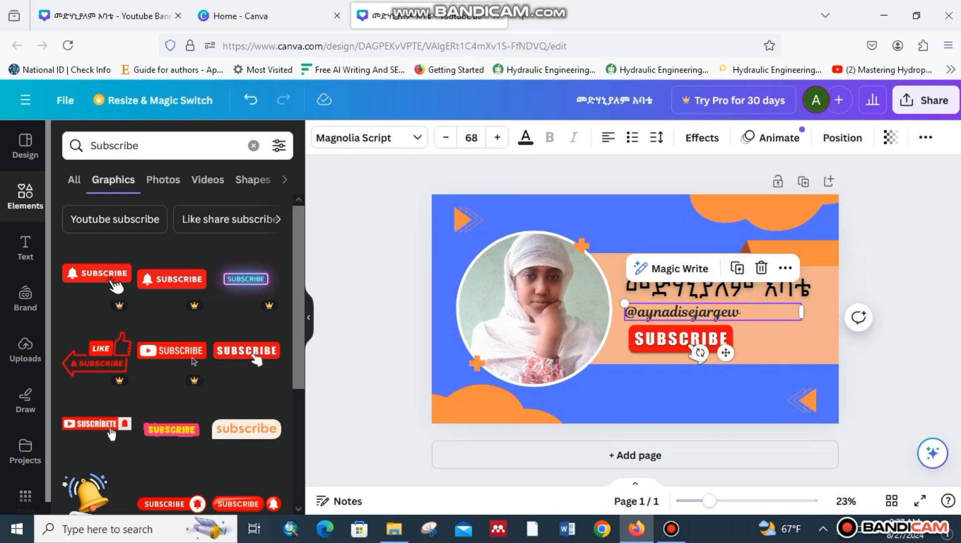
click(794, 352)
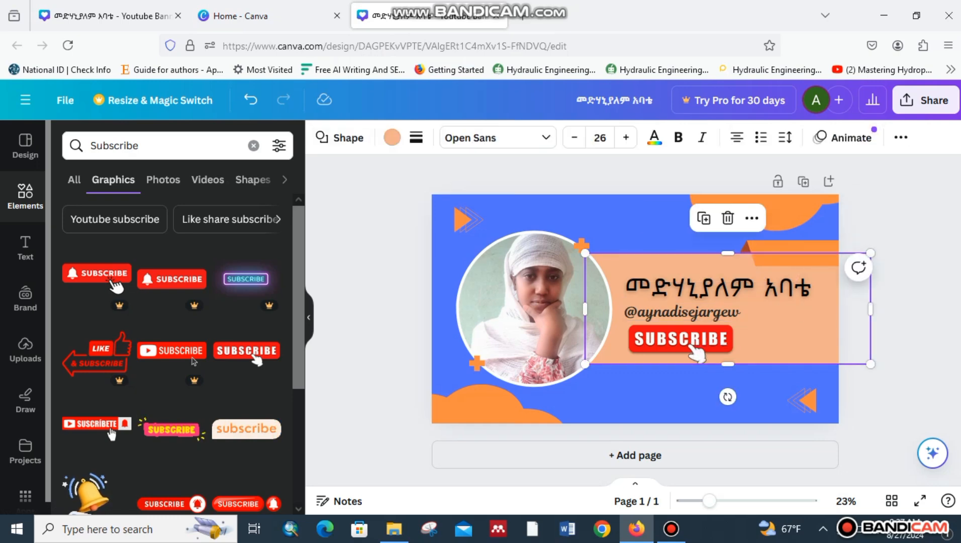
Try royal blue, lavender and violet on the strip, then fill it with a purple-pink gradient.
click(392, 137)
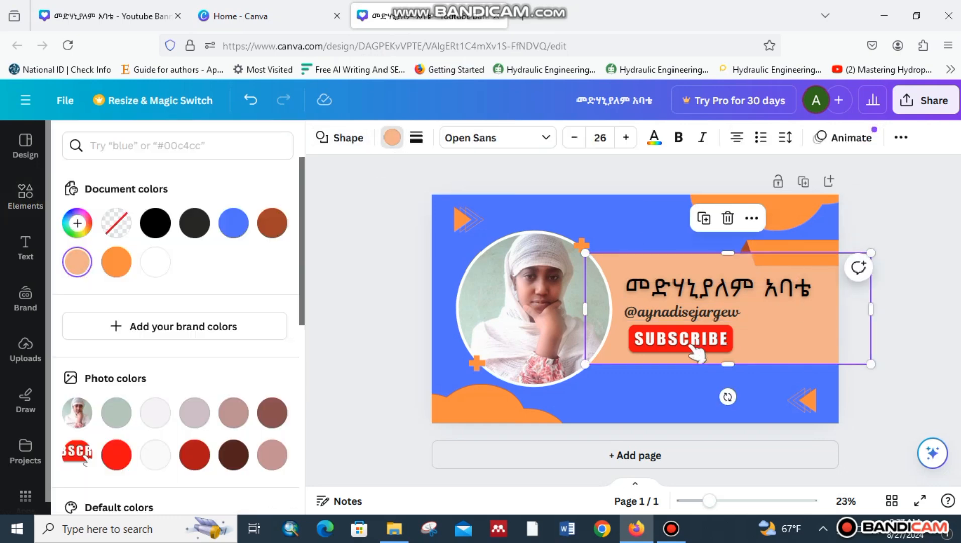
scroll(233, 415, down, 5)
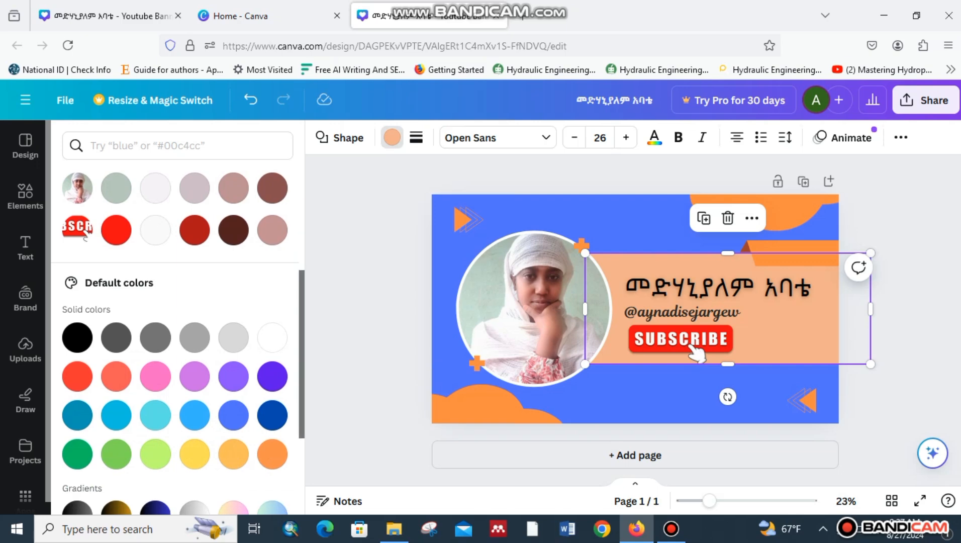
click(233, 416)
click(194, 376)
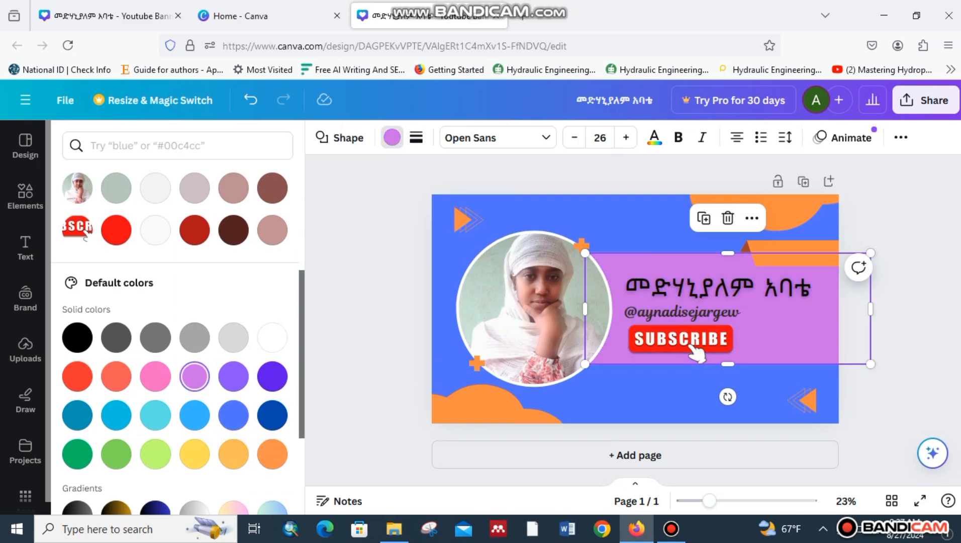
click(233, 376)
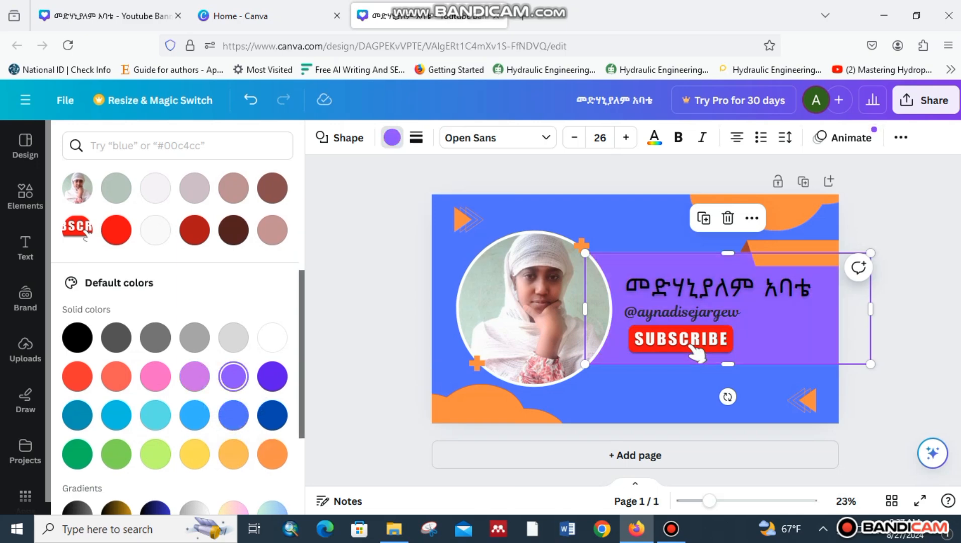
scroll(271, 417, down, 3)
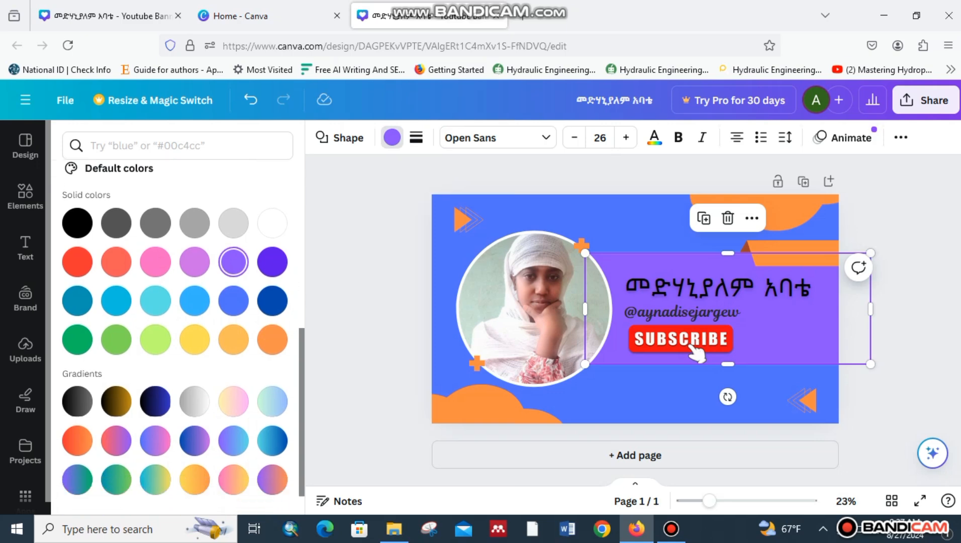
click(155, 437)
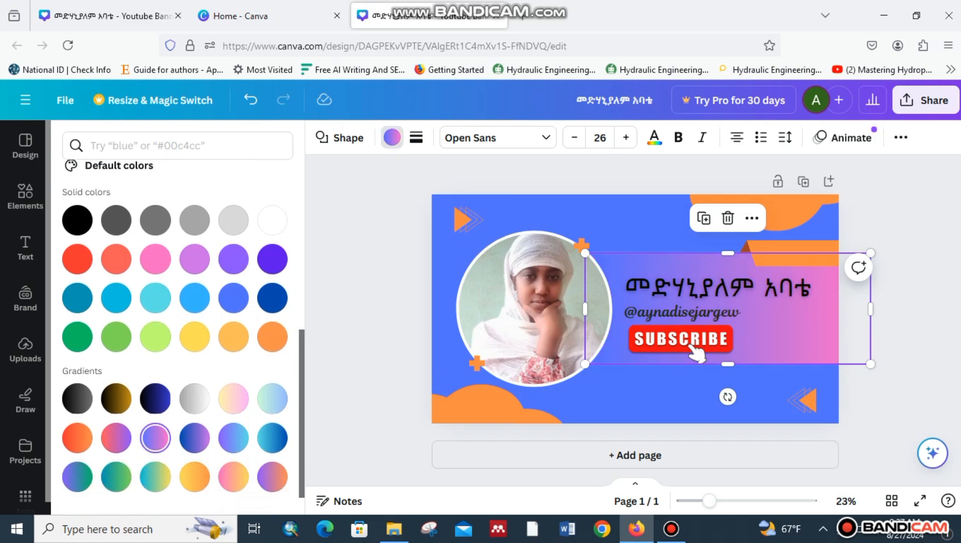
click(25, 196)
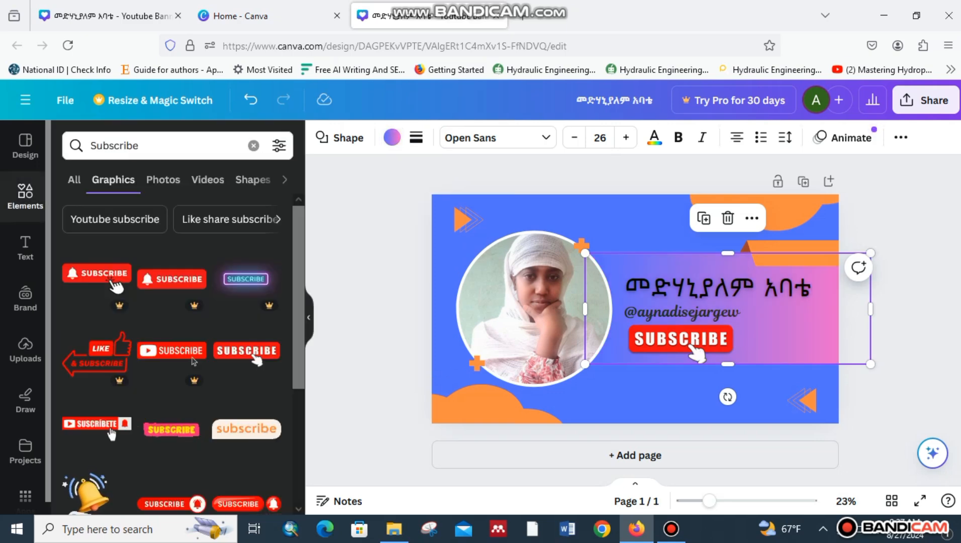
key(Escape)
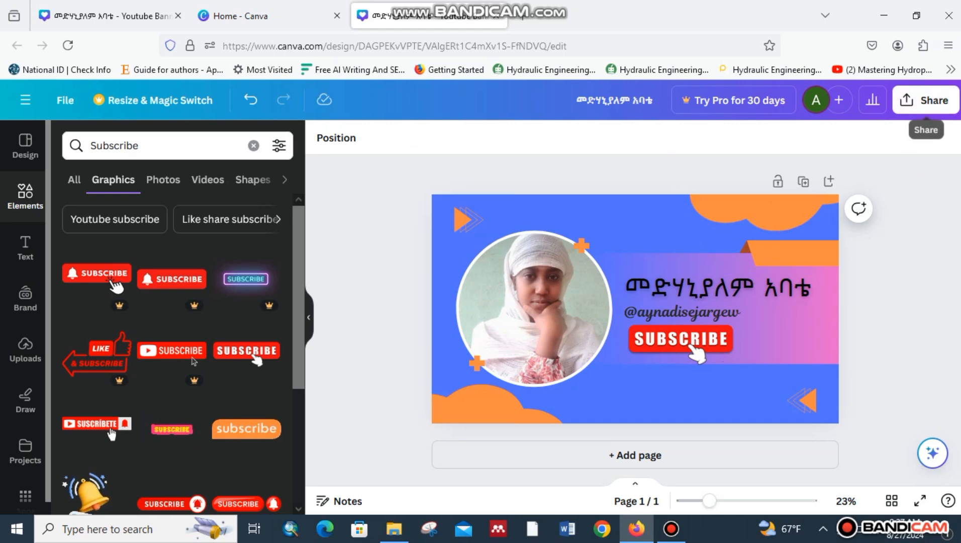
Download the banner as a 2560 × 1440 PNG and open YouTube in a new tab.
click(926, 100)
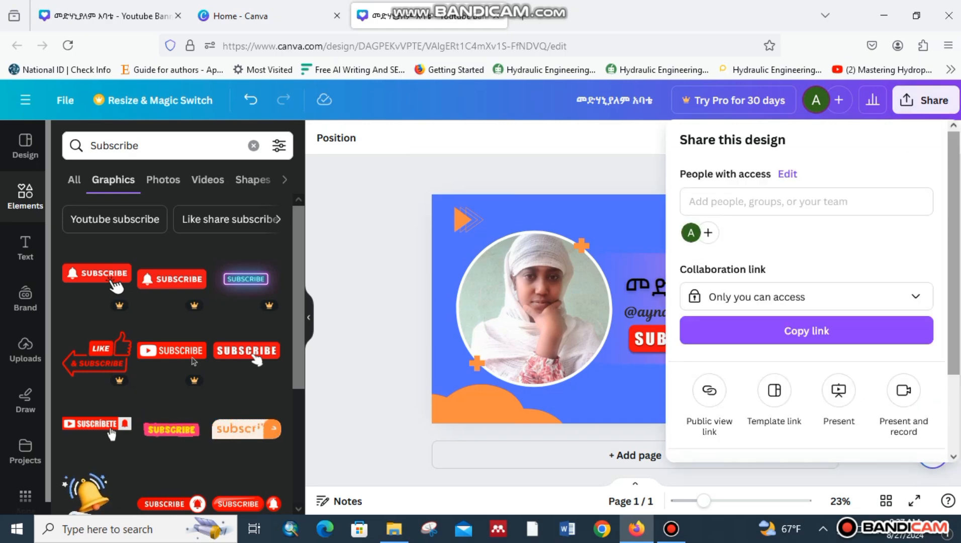
scroll(804, 375, down, 2)
click(804, 374)
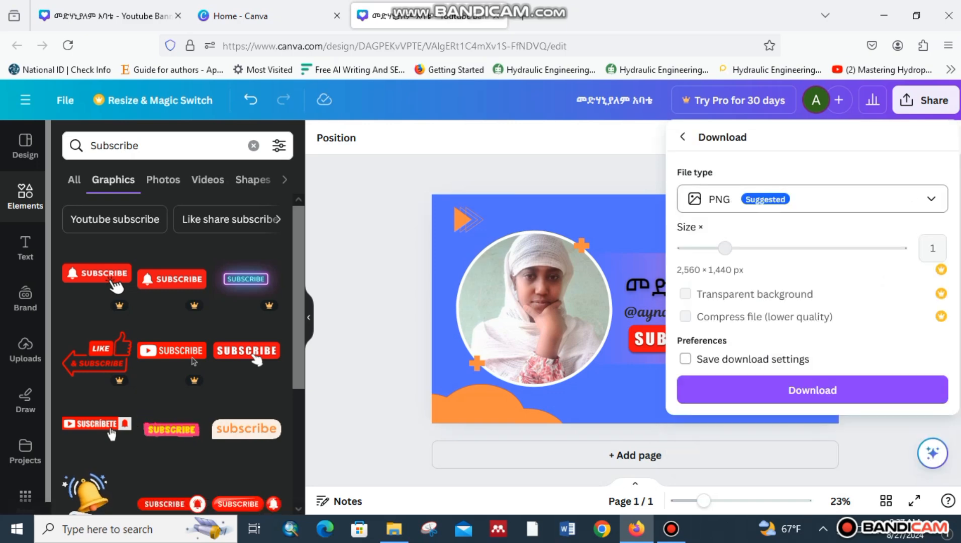
click(812, 390)
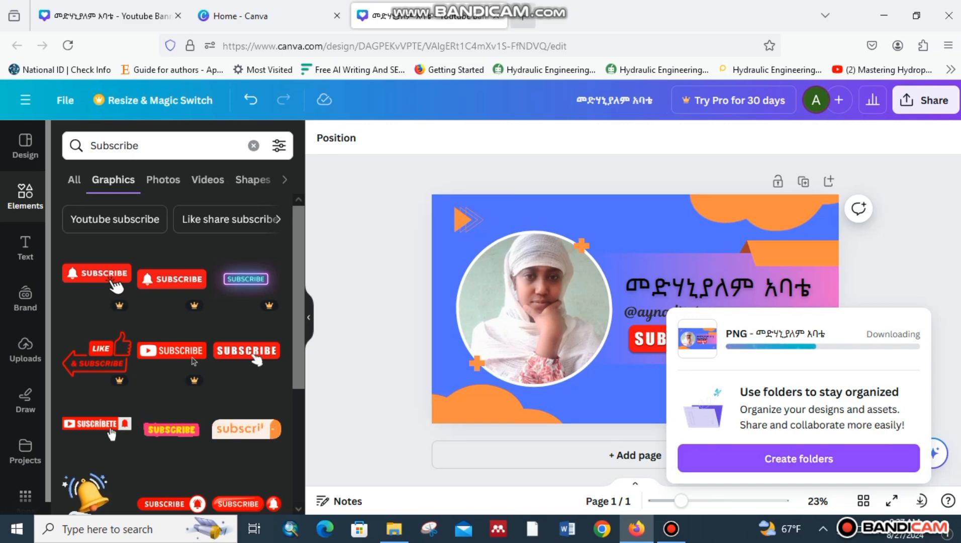
key(ctrl+t)
click(185, 350)
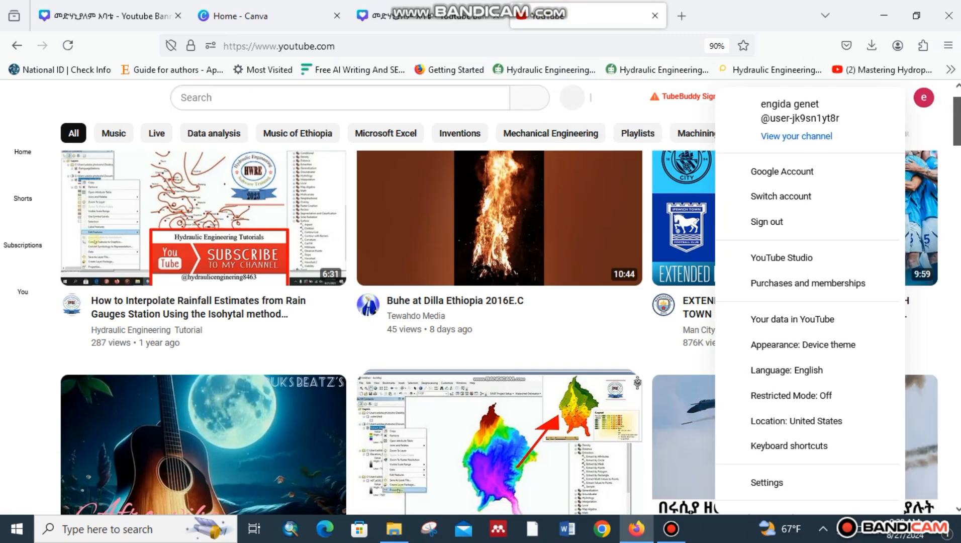
Go to YouTube Studio from the account menu and open Customization in the sidebar.
click(781, 258)
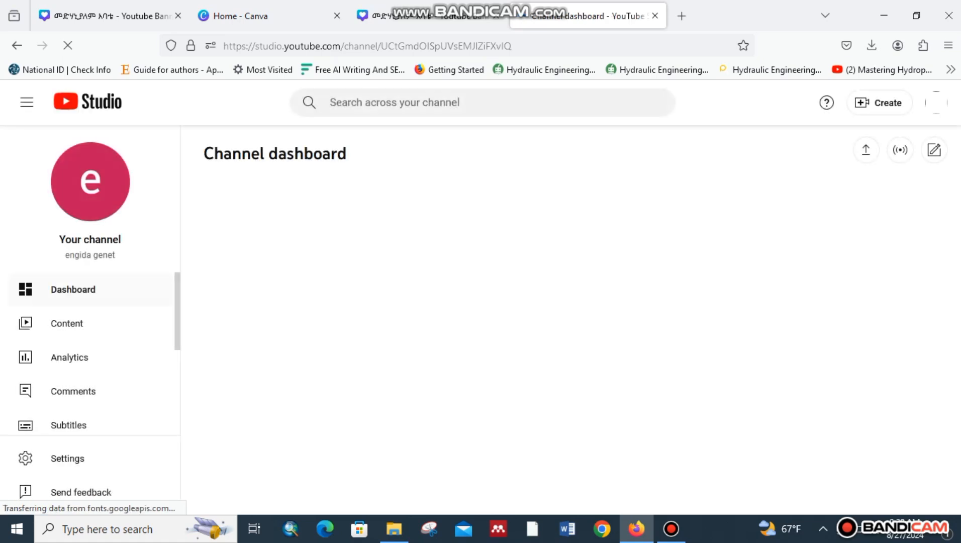
scroll(90, 377, down, 5)
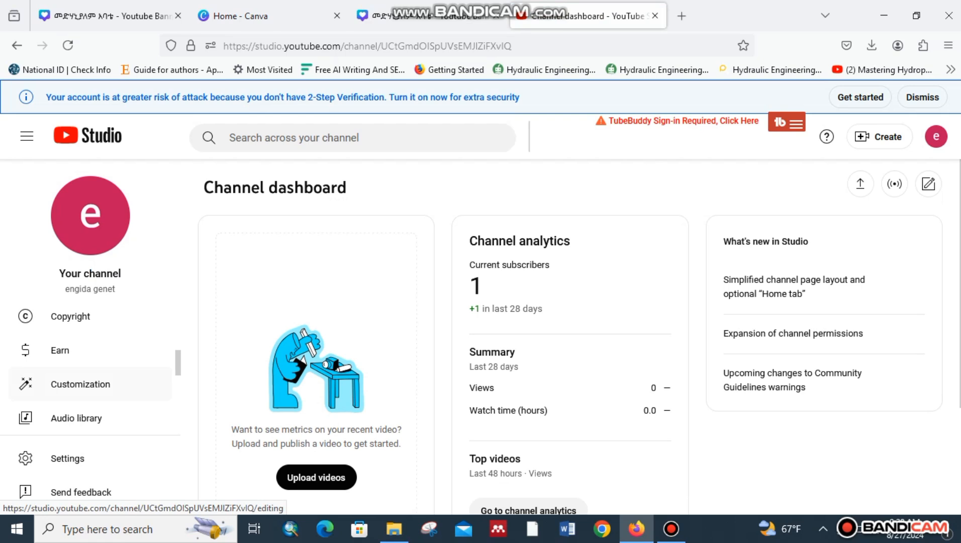
click(80, 384)
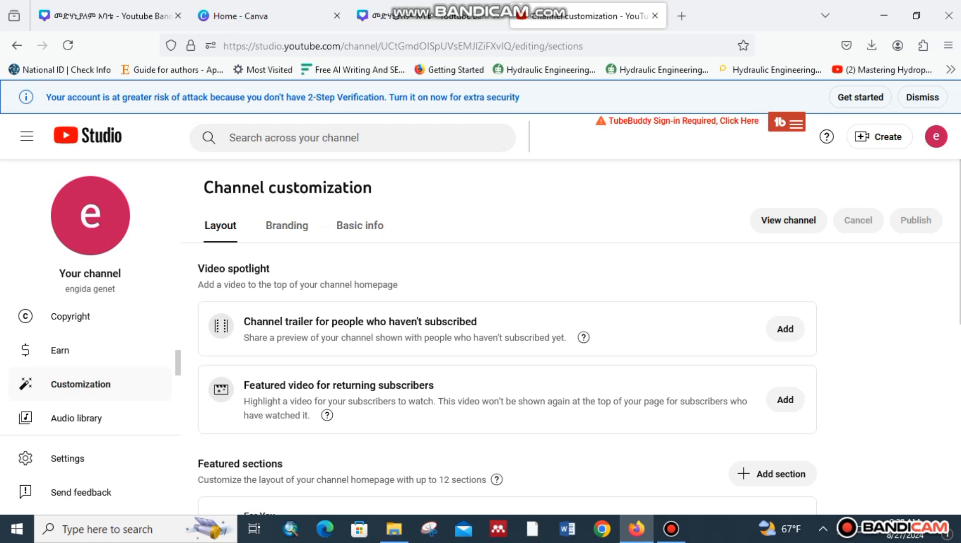
In the Branding section, upload the downloaded Canva PNG as the banner image and accept its crop.
click(287, 225)
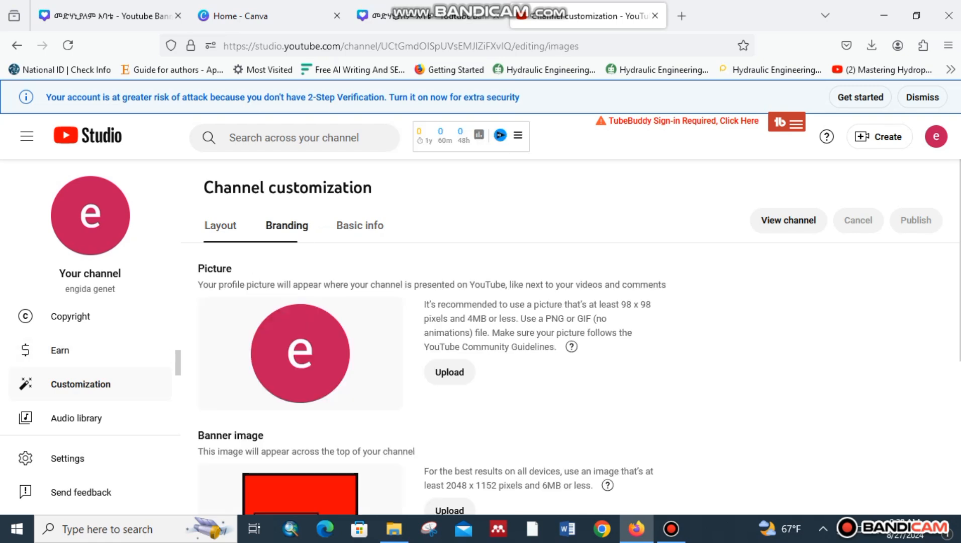
scroll(427, 351, down, 3)
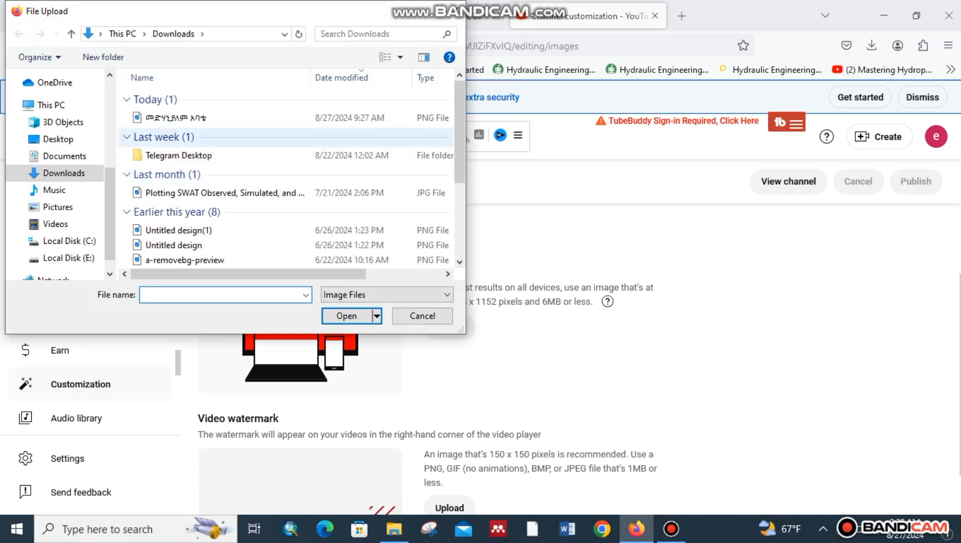
click(201, 117)
key(Return)
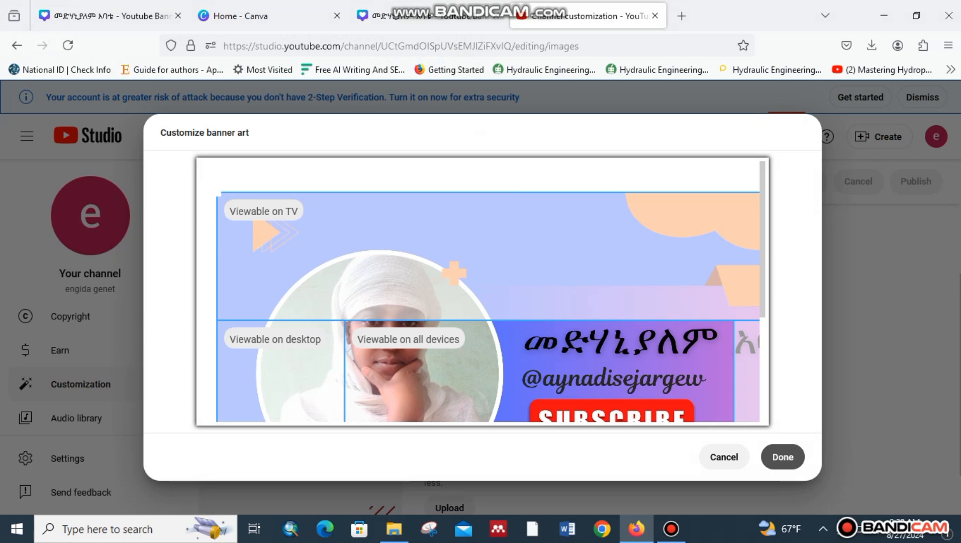
click(782, 456)
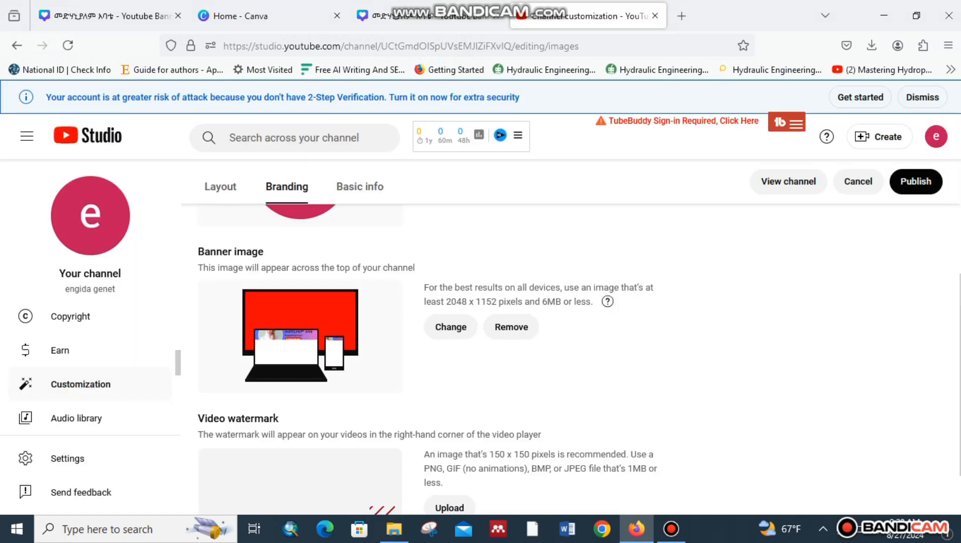